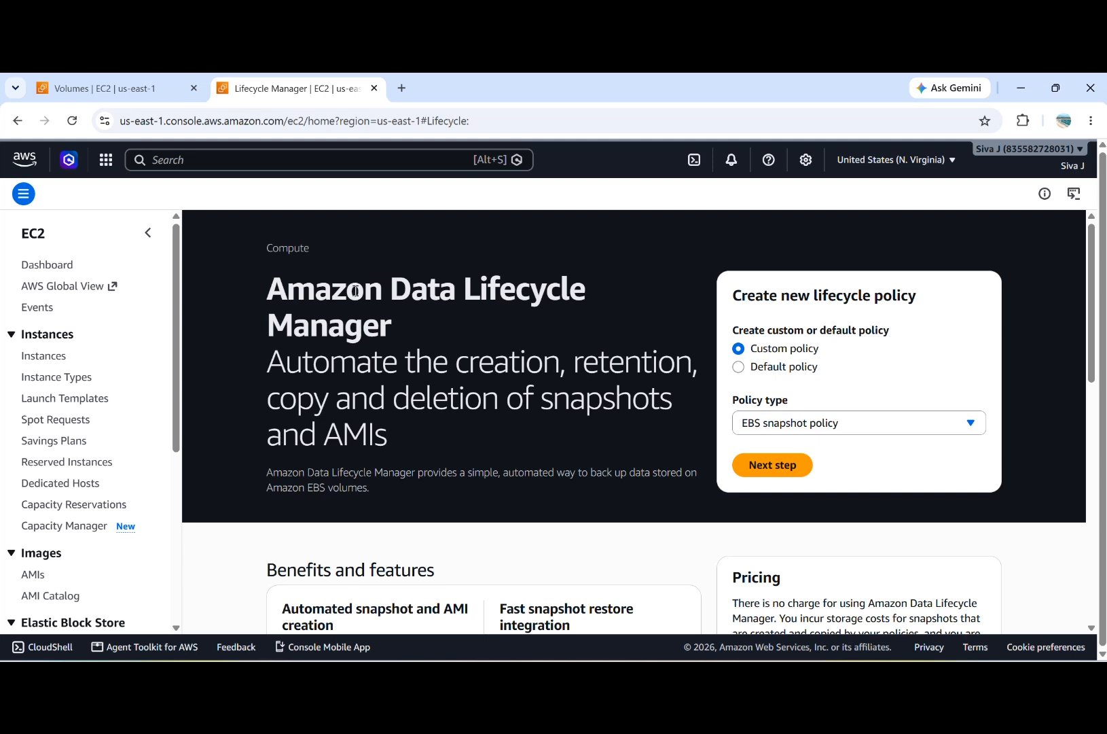
pyautogui.scroll(-2, 149, 428)
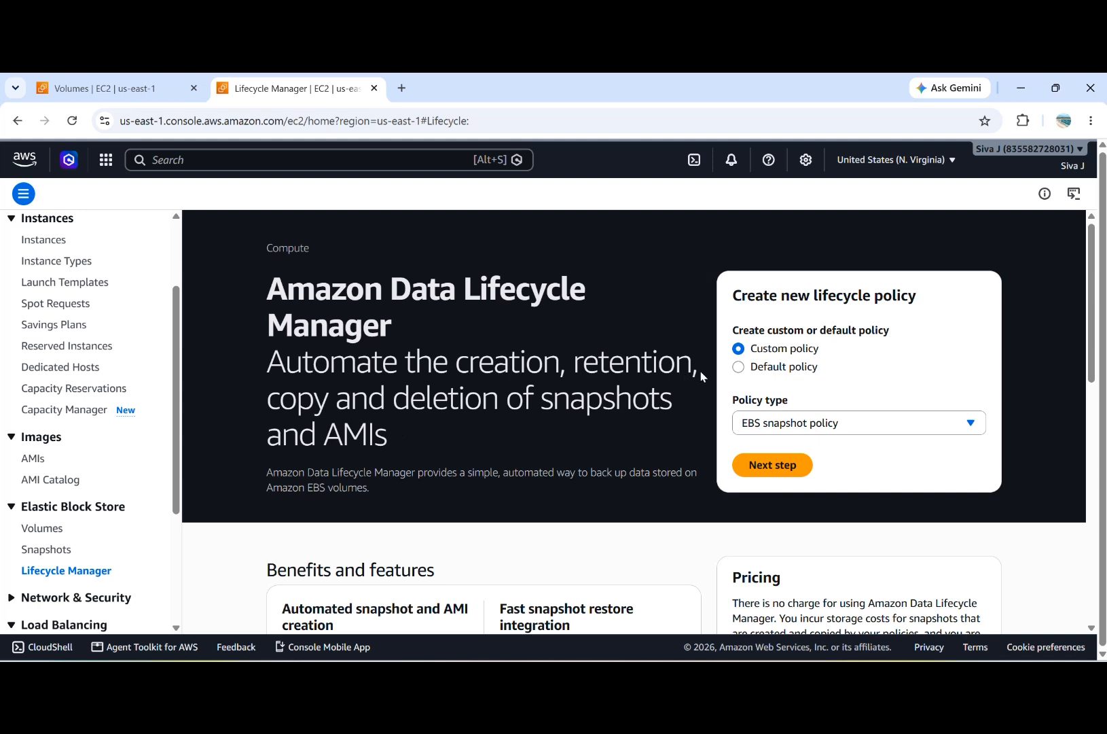
pyautogui.click(841, 421)
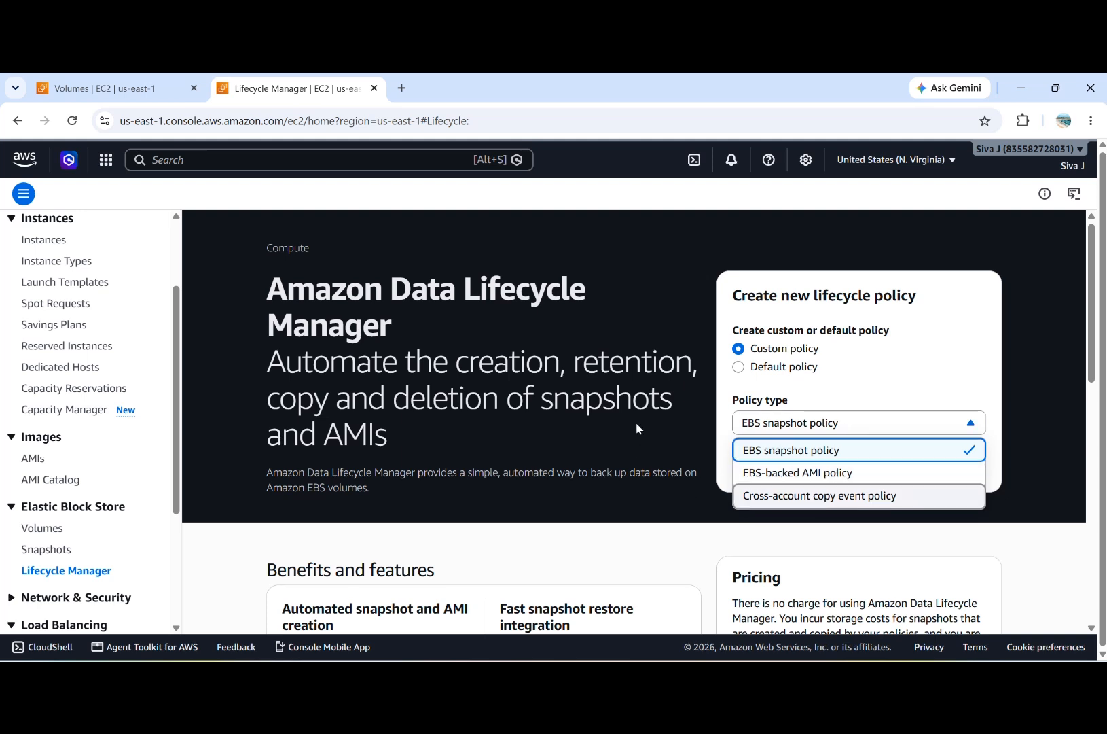
pyautogui.click(822, 472)
pyautogui.click(840, 433)
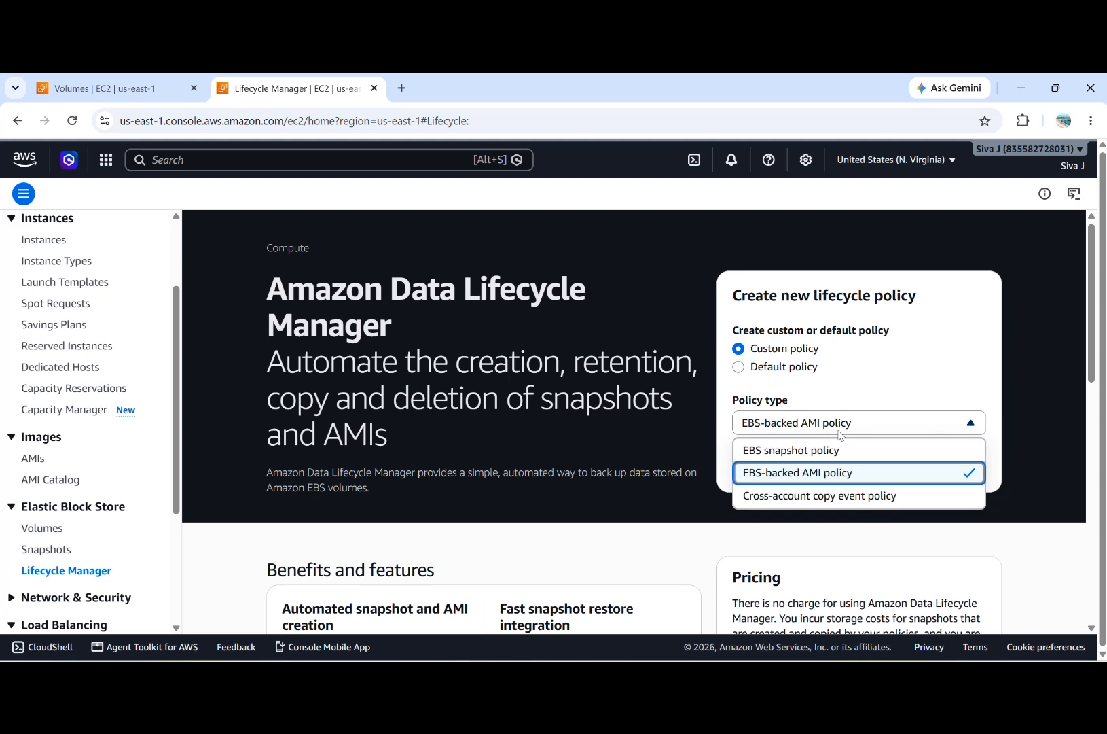
pyautogui.click(832, 498)
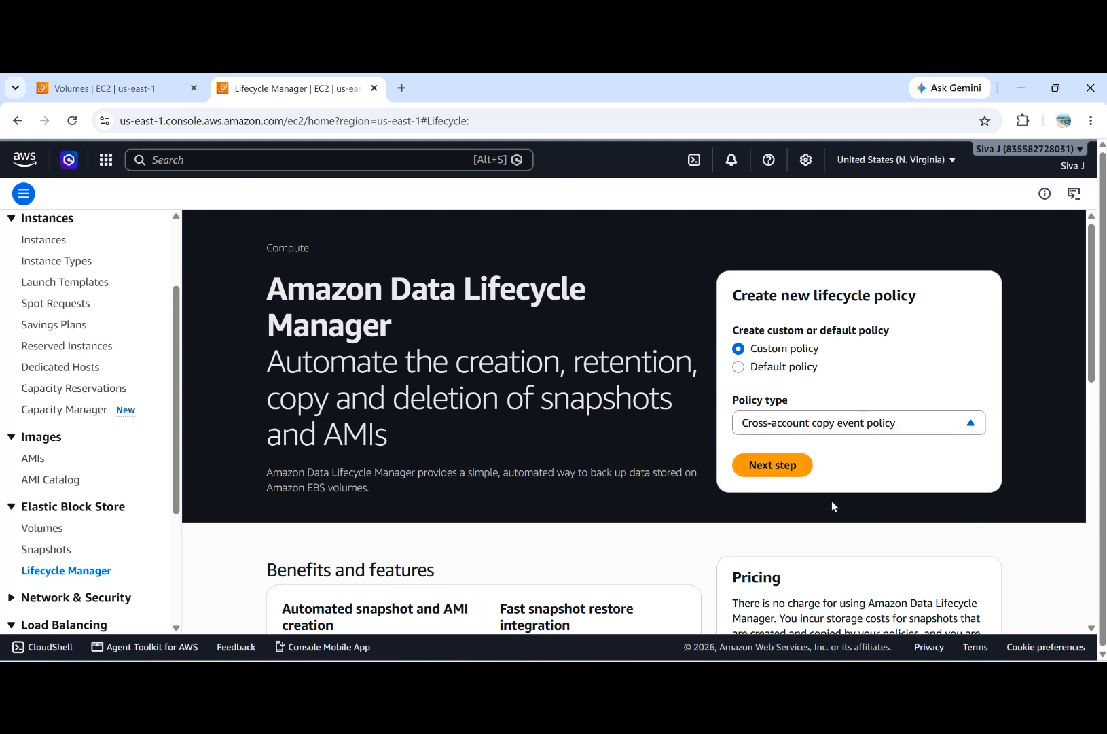
# Step: Choose EBS snapshot policy as the custom lifecycle policy's type and continue to its settings
pyautogui.click(845, 420)
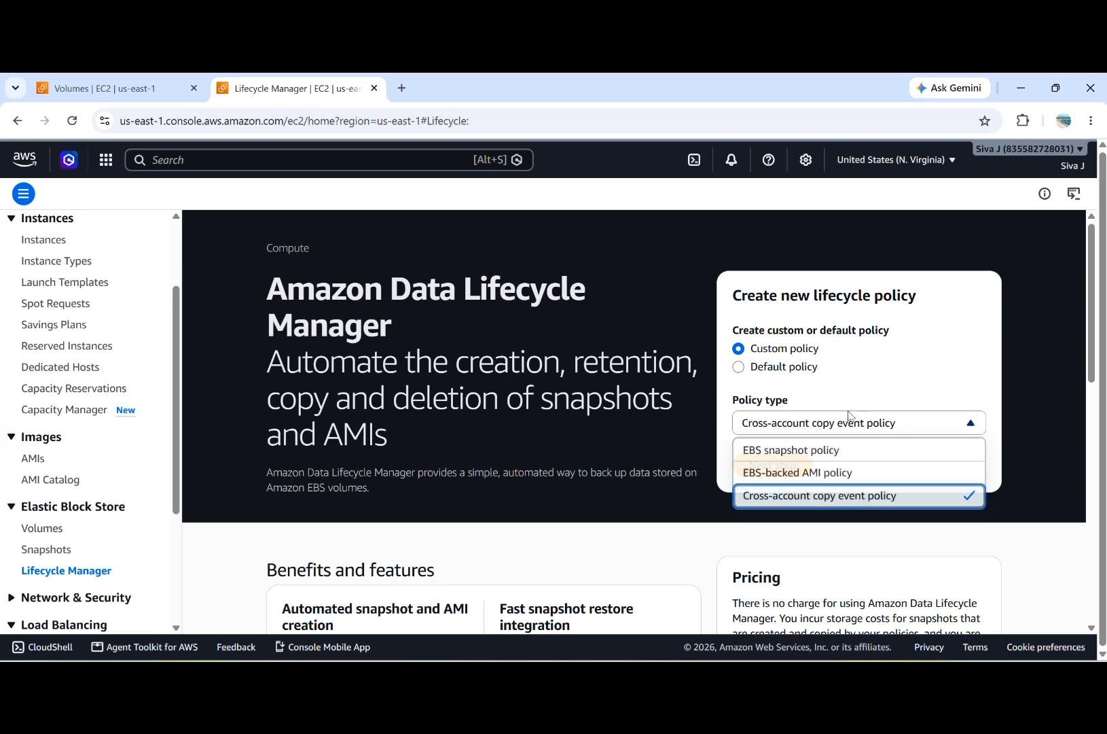
pyautogui.click(862, 453)
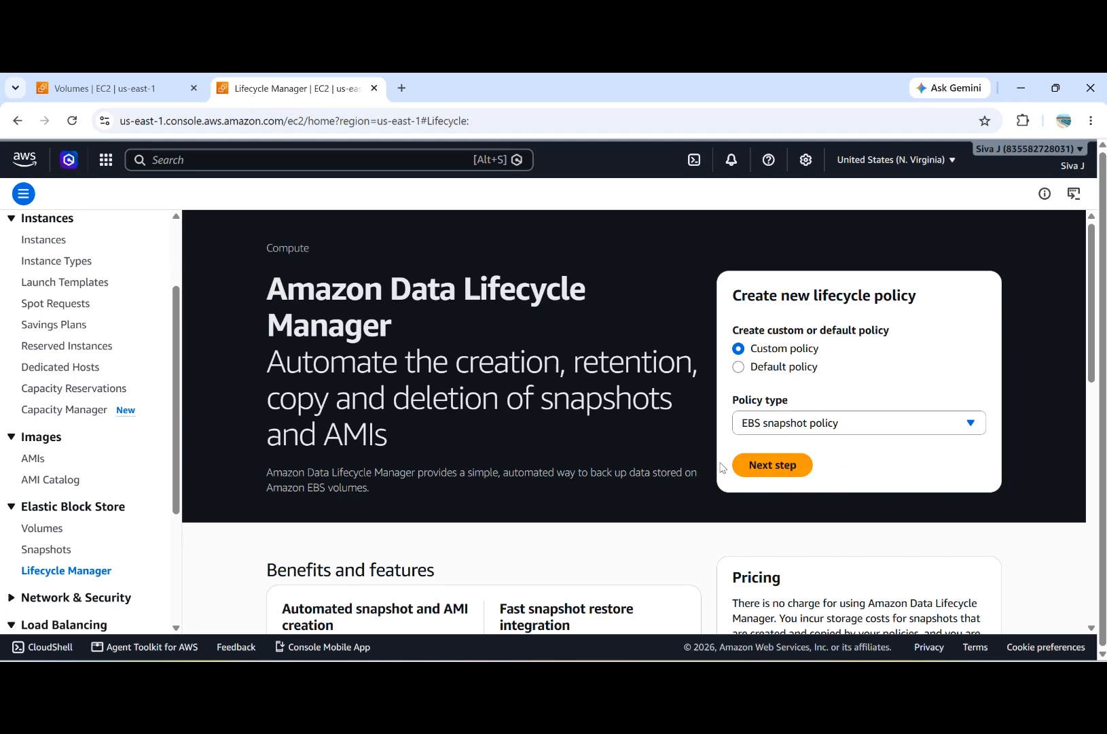
pyautogui.click(789, 466)
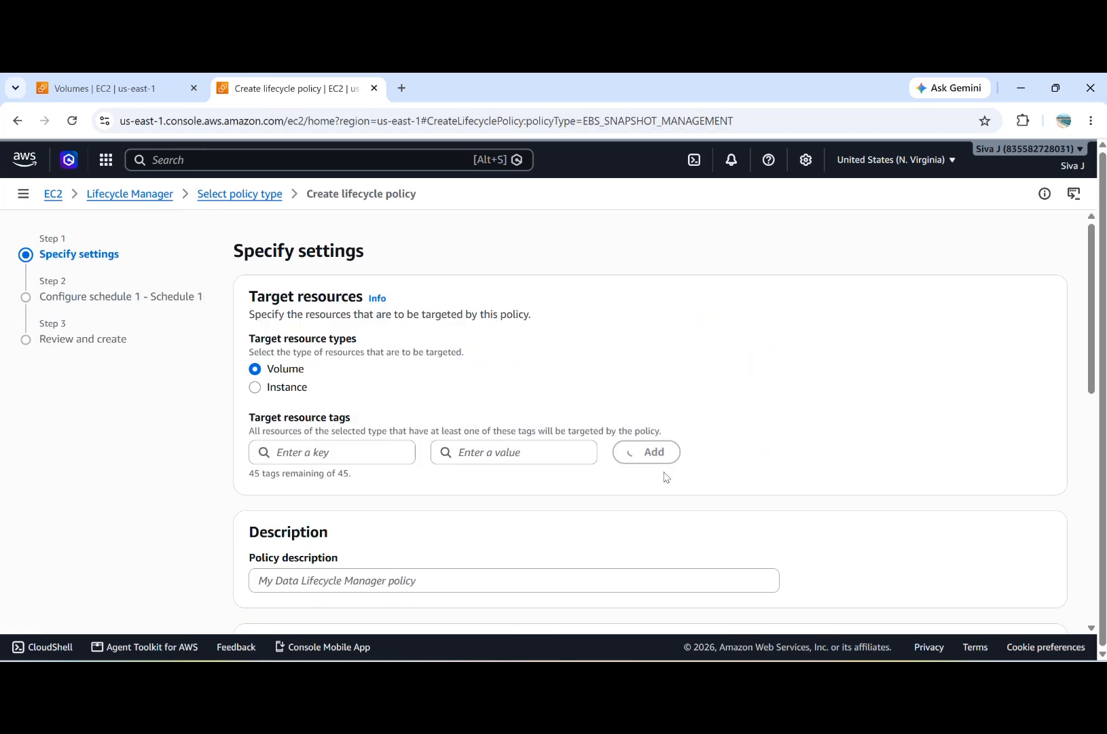
# Step: Check which tag keys are offered for the policy's target volumes
pyautogui.scroll(-1, 442, 426)
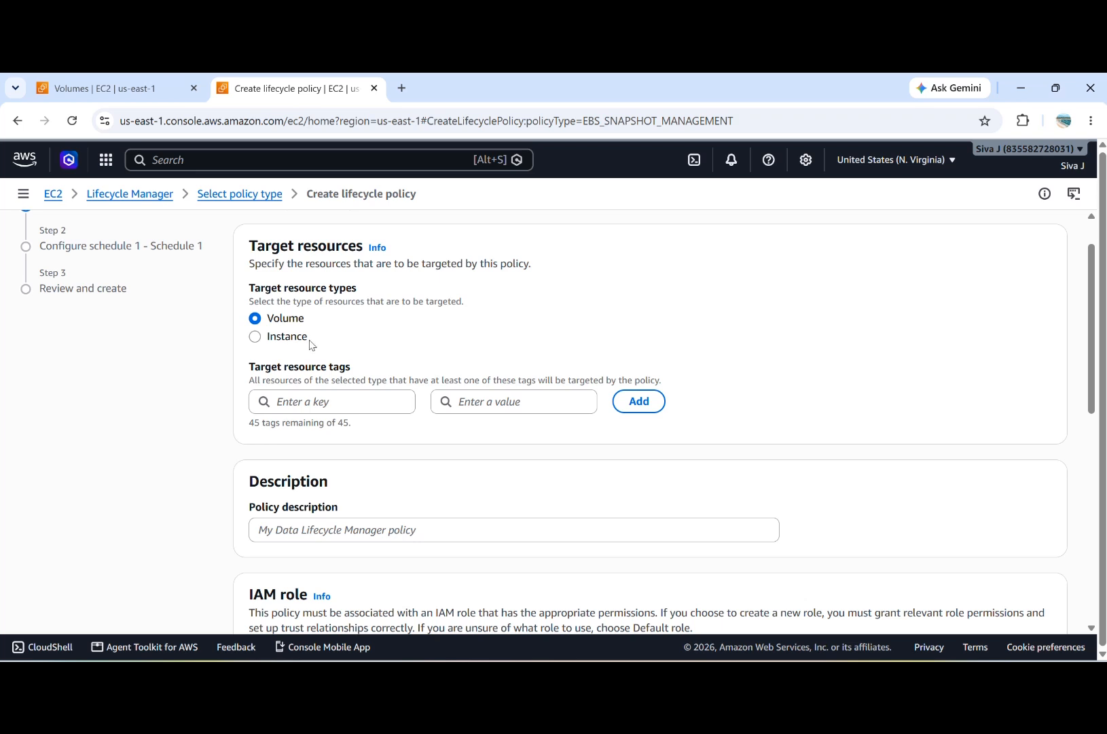
pyautogui.click(320, 402)
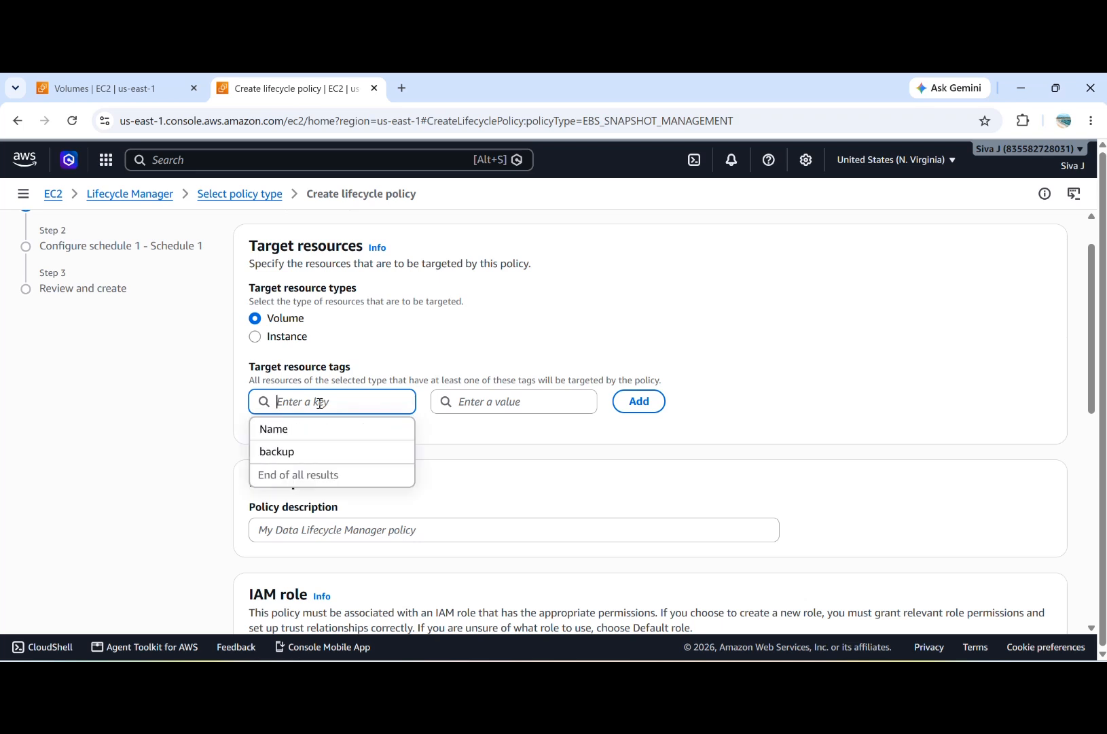
pyautogui.click(422, 354)
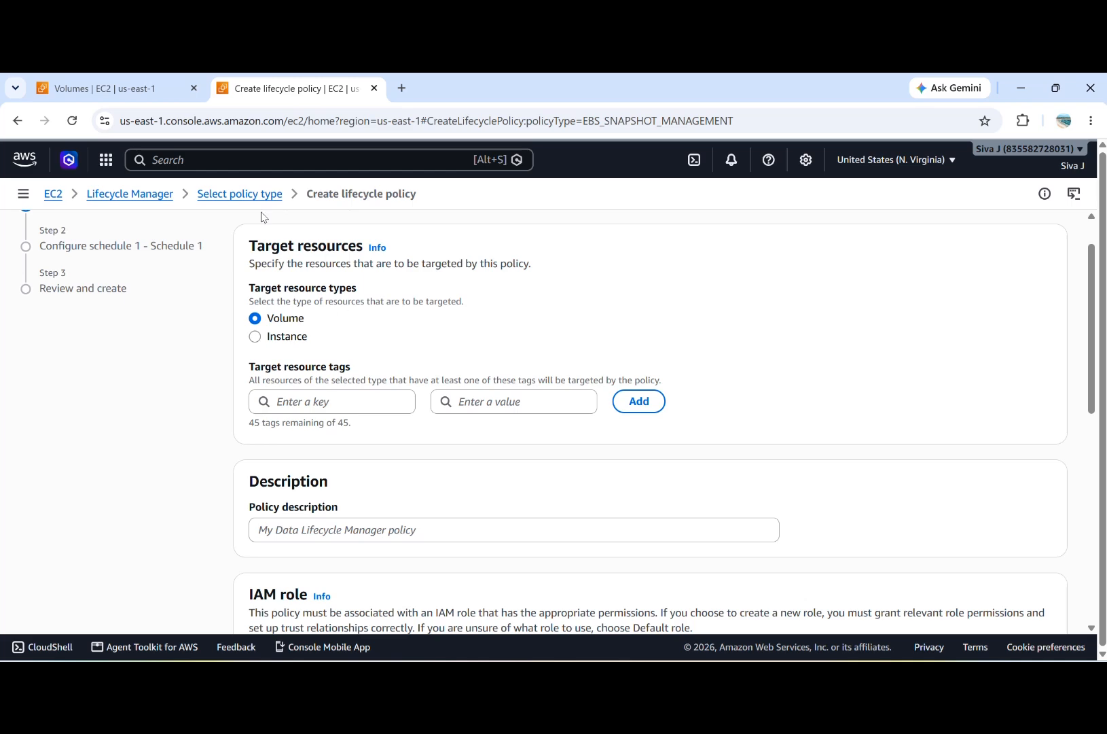
# Step: Inspect the tags assigned to volume vol-0b1c583e4de713301 in the volumes list, then clear its selection
pyautogui.click(128, 88)
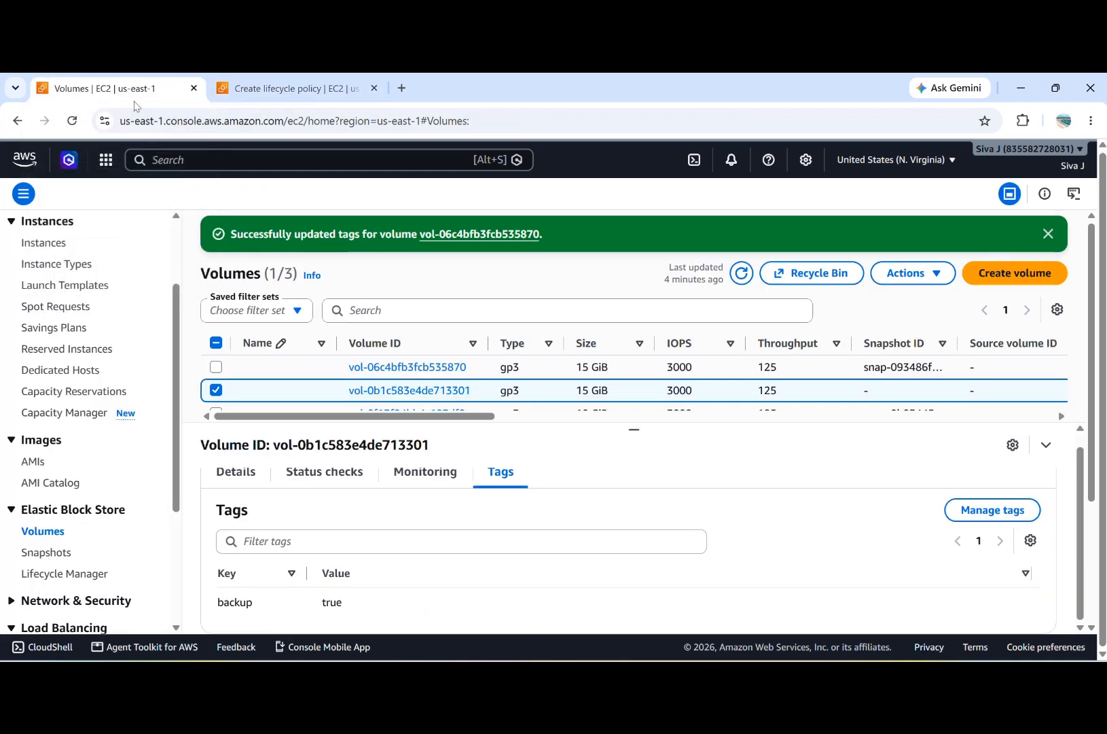
pyautogui.click(211, 391)
pyautogui.click(214, 394)
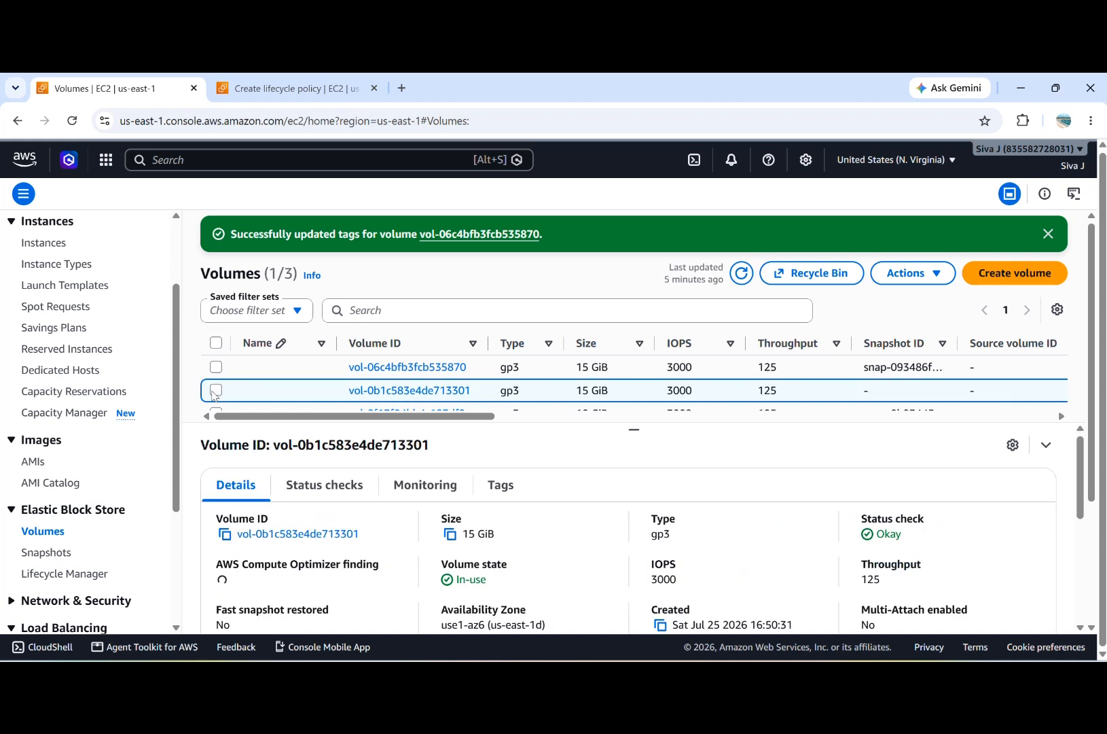
pyautogui.click(215, 392)
pyautogui.click(502, 487)
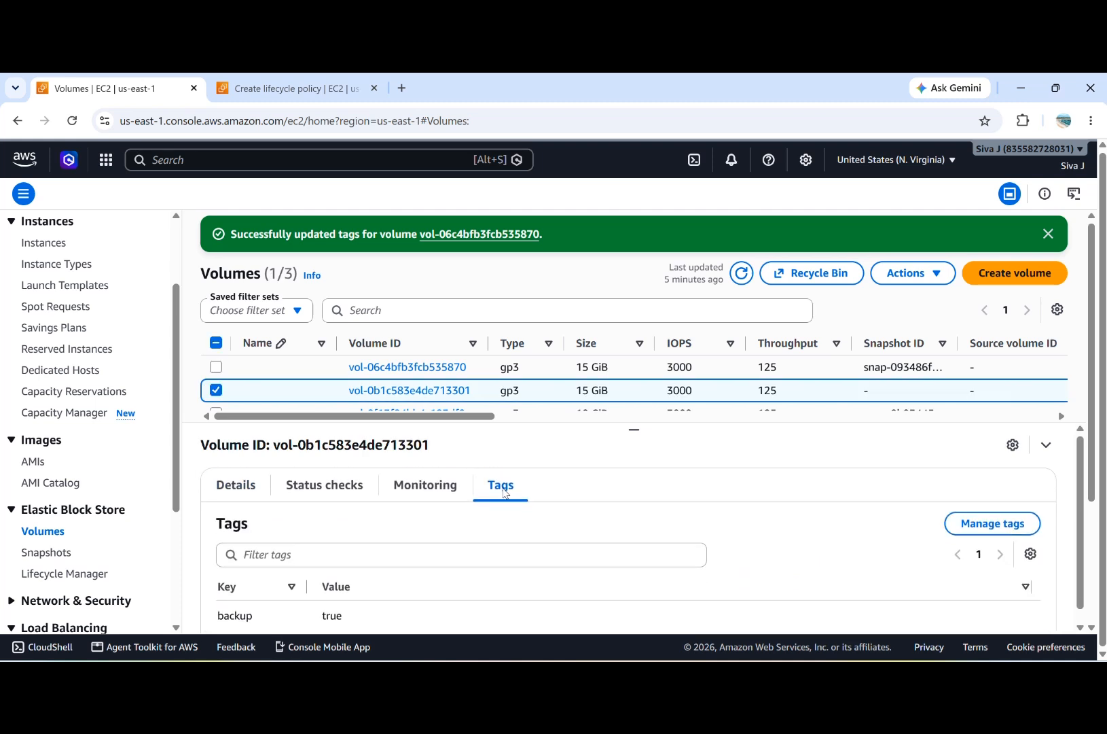
pyautogui.click(216, 392)
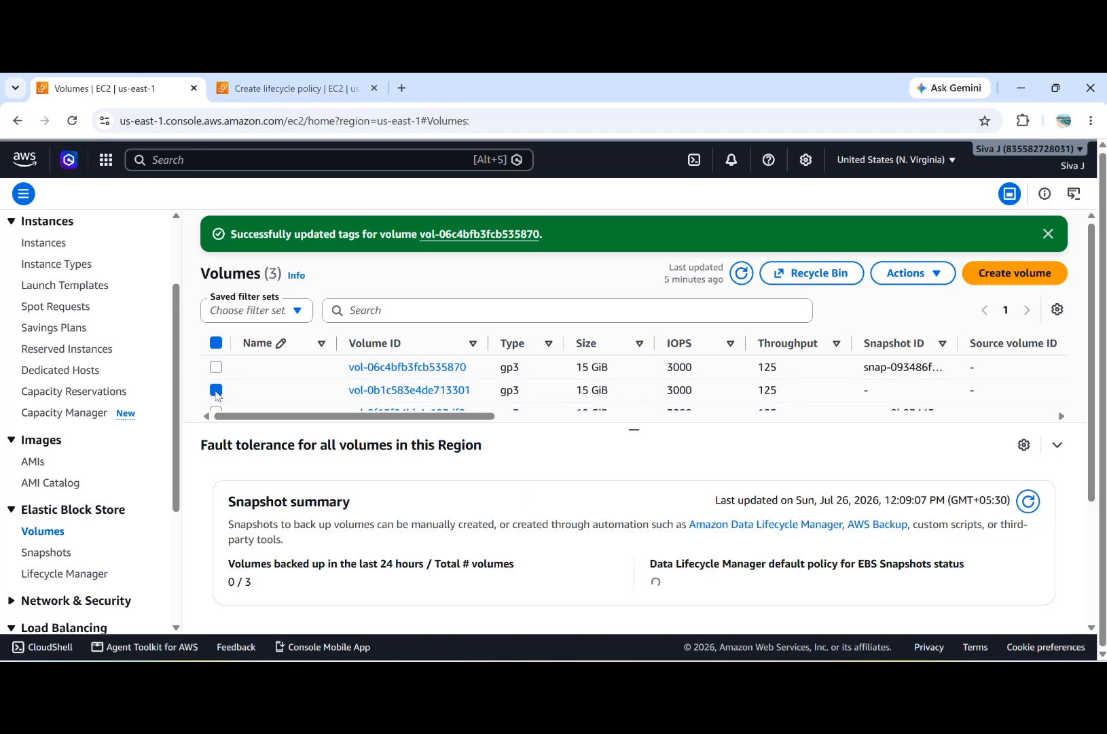
pyautogui.click(216, 392)
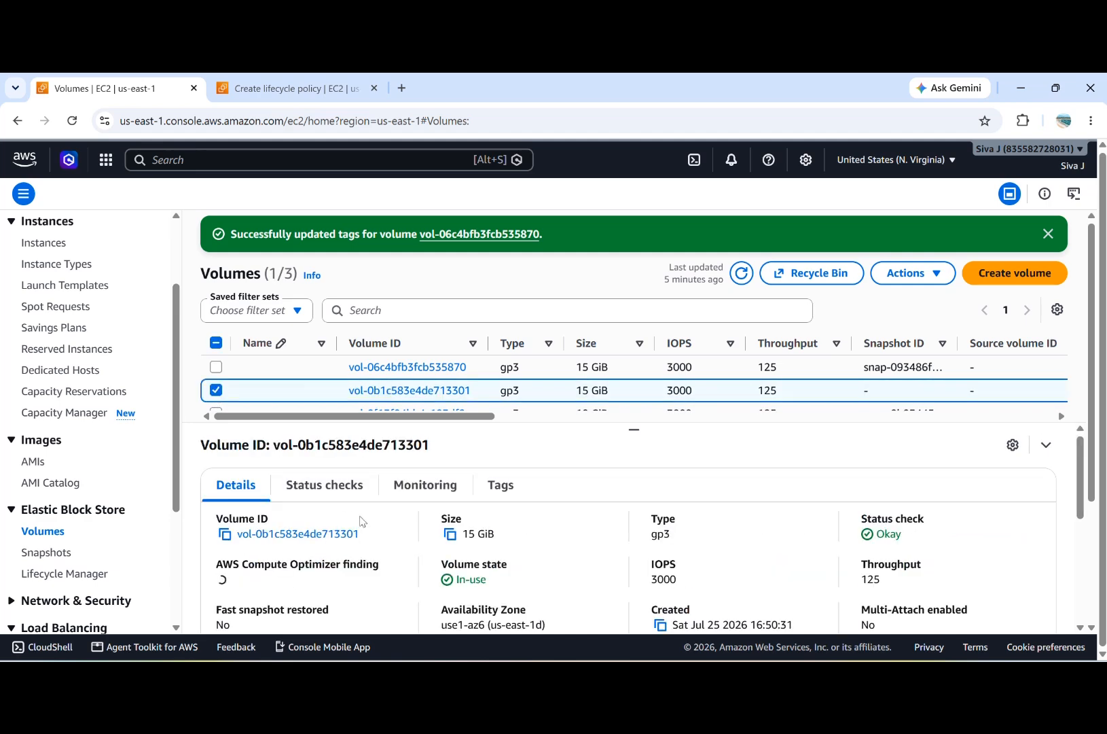
pyautogui.click(507, 486)
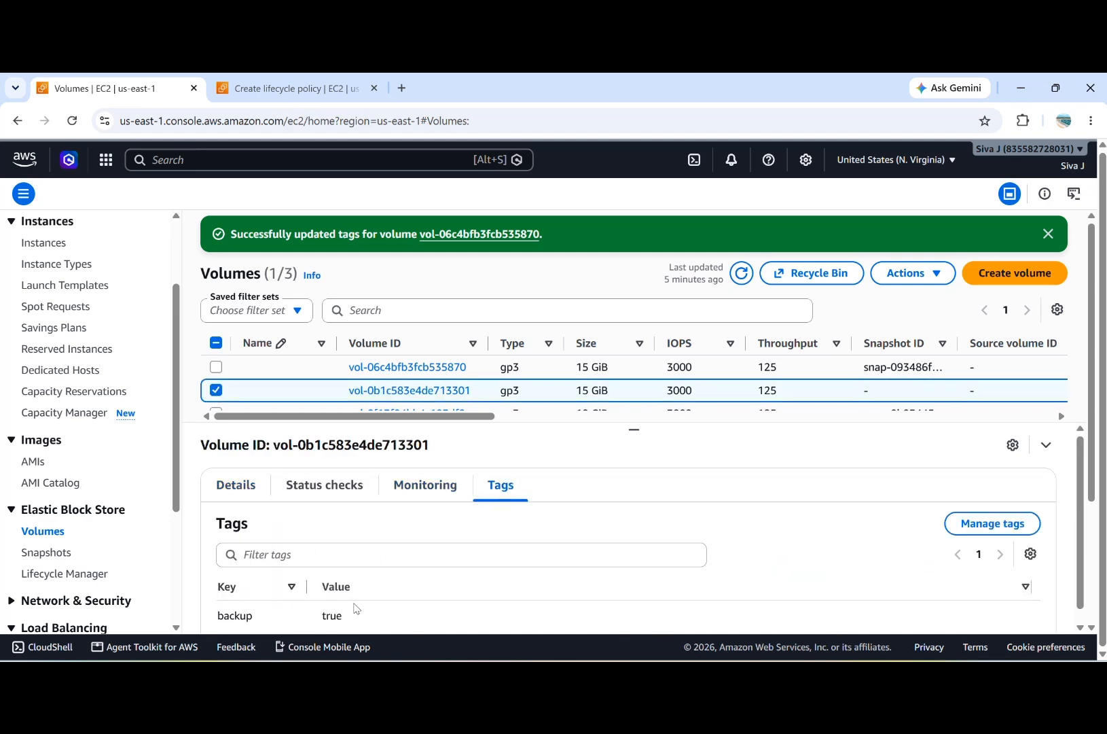
pyautogui.click(216, 389)
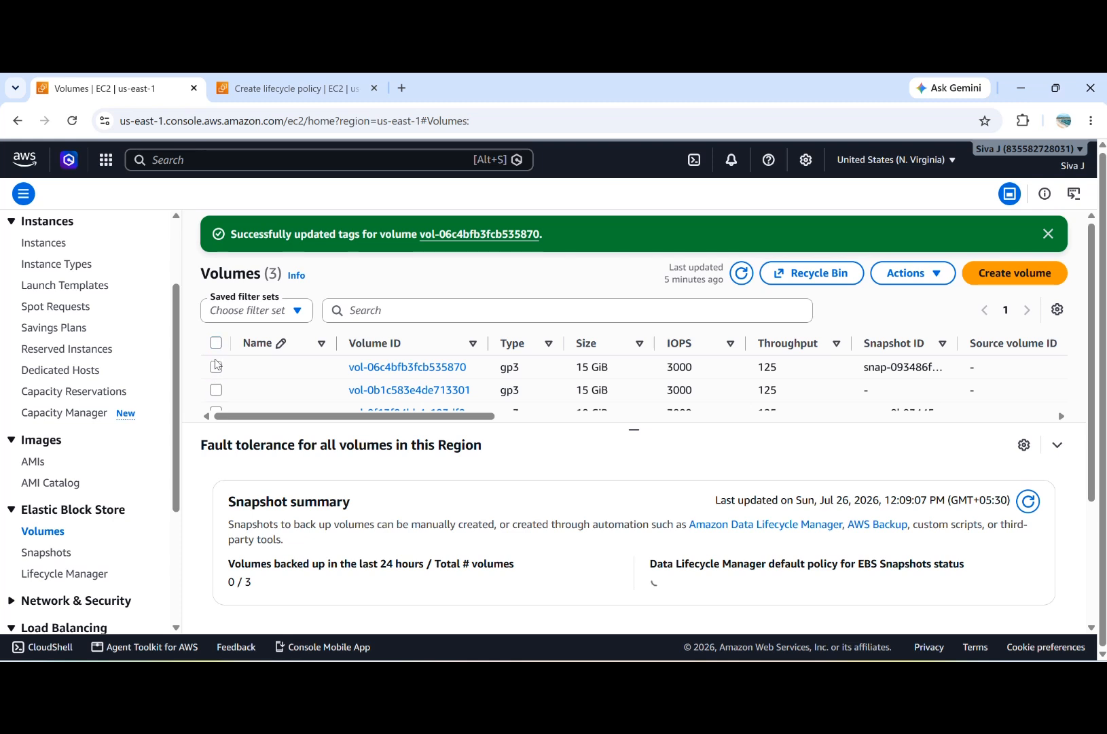
# Step: Open the tags of volume vol-06c4bfb3fcb535870 for editing and save them with key backup and value true
pyautogui.click(216, 366)
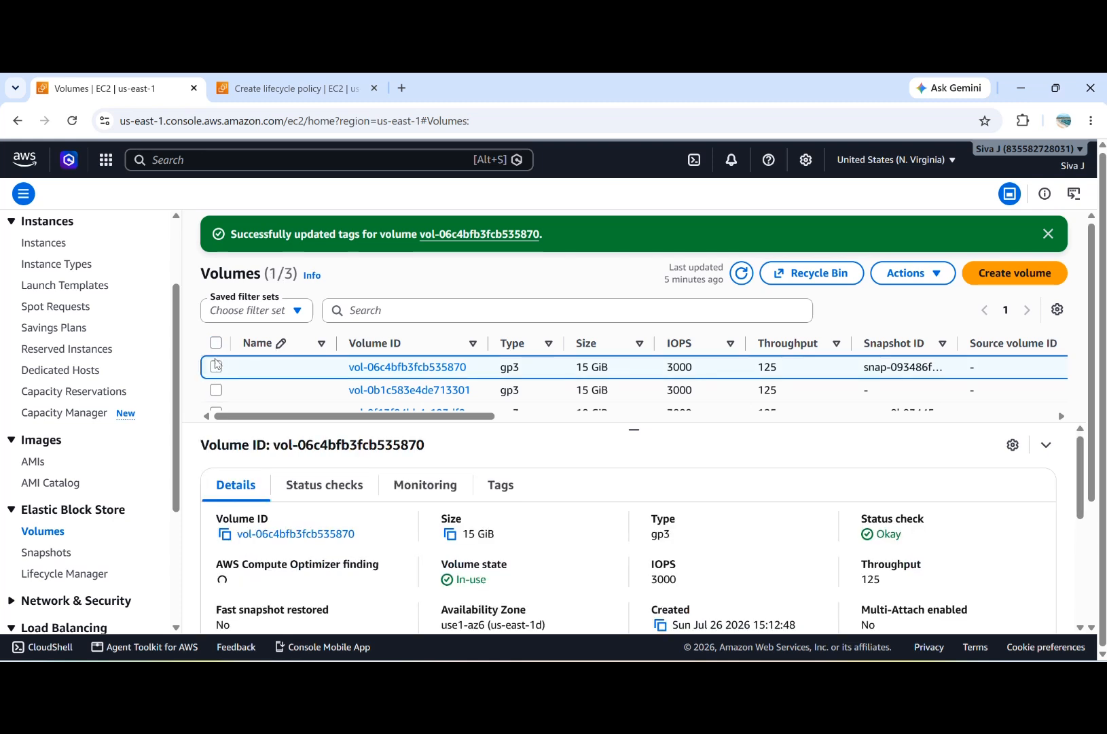
pyautogui.click(514, 492)
pyautogui.scroll(-1, 513, 534)
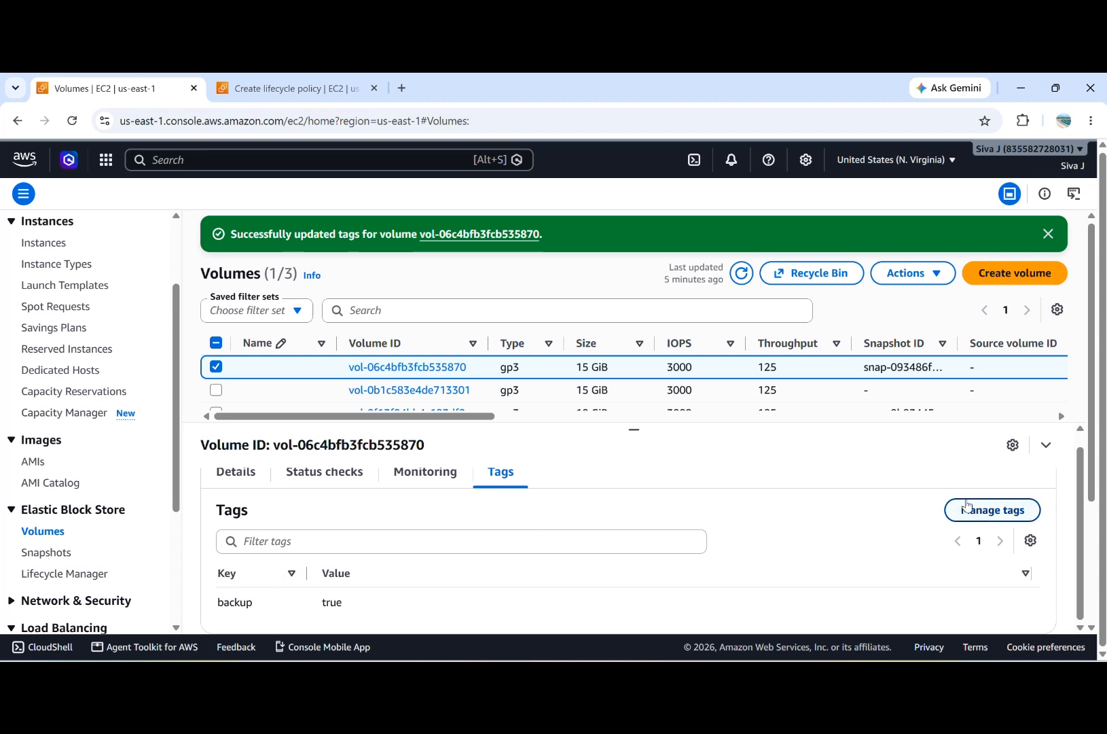
pyautogui.click(1010, 513)
pyautogui.click(158, 308)
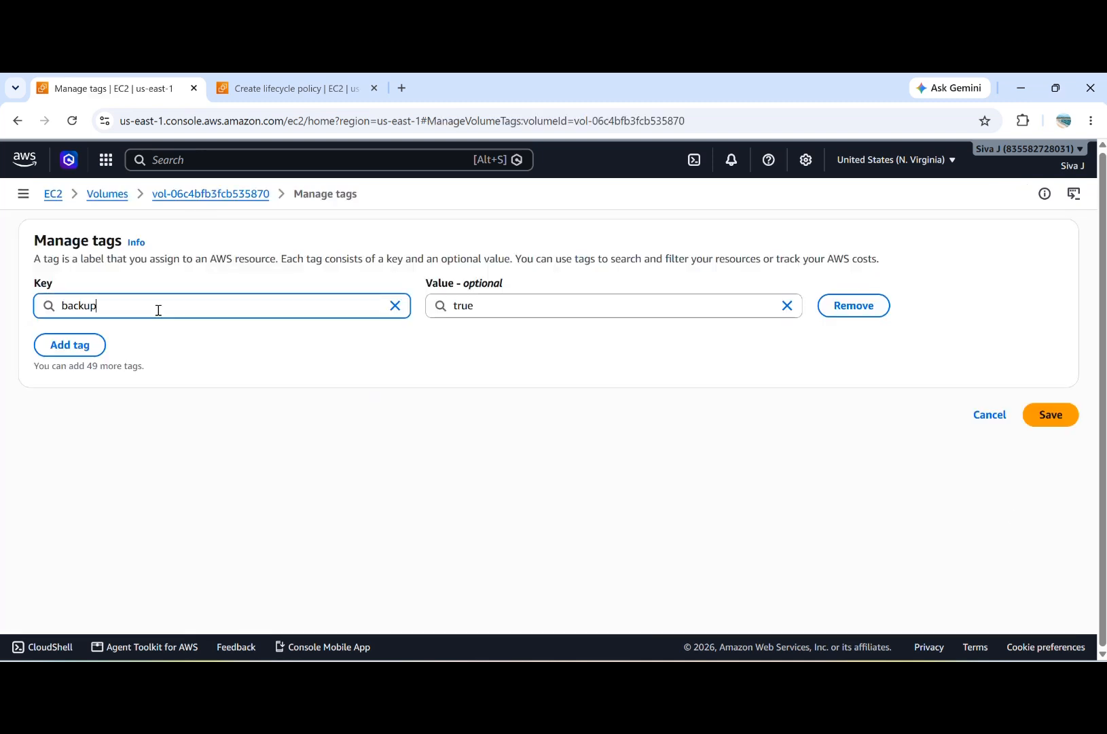
pyautogui.click(507, 307)
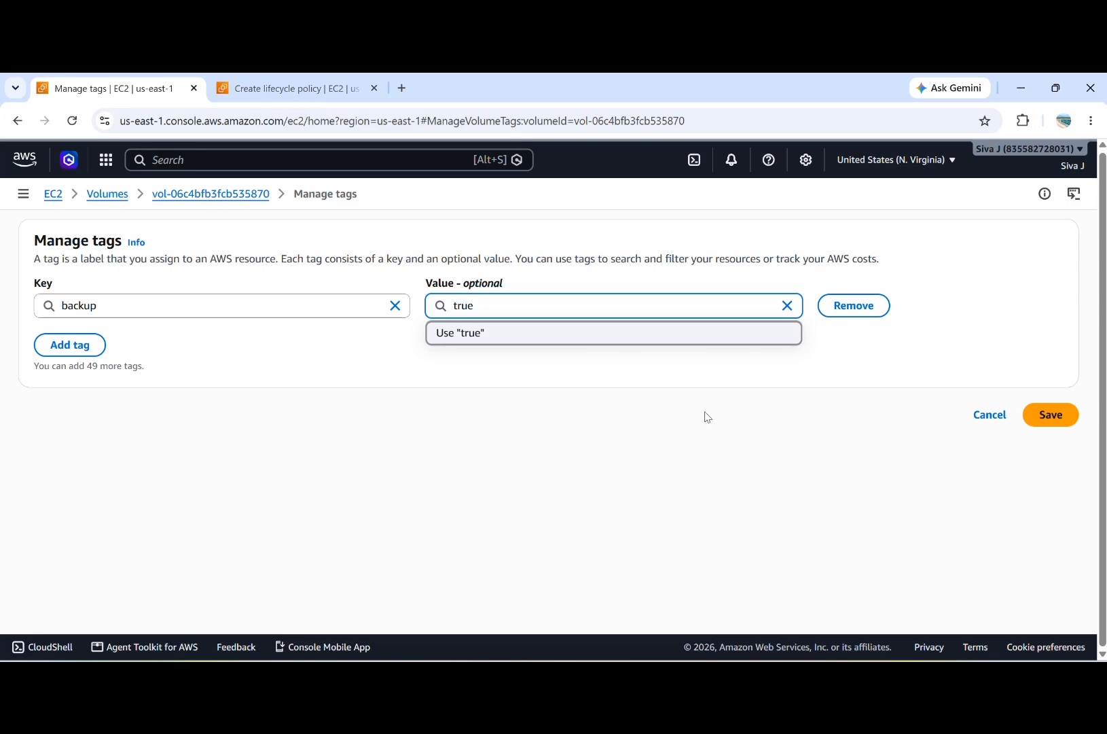
pyautogui.click(1062, 417)
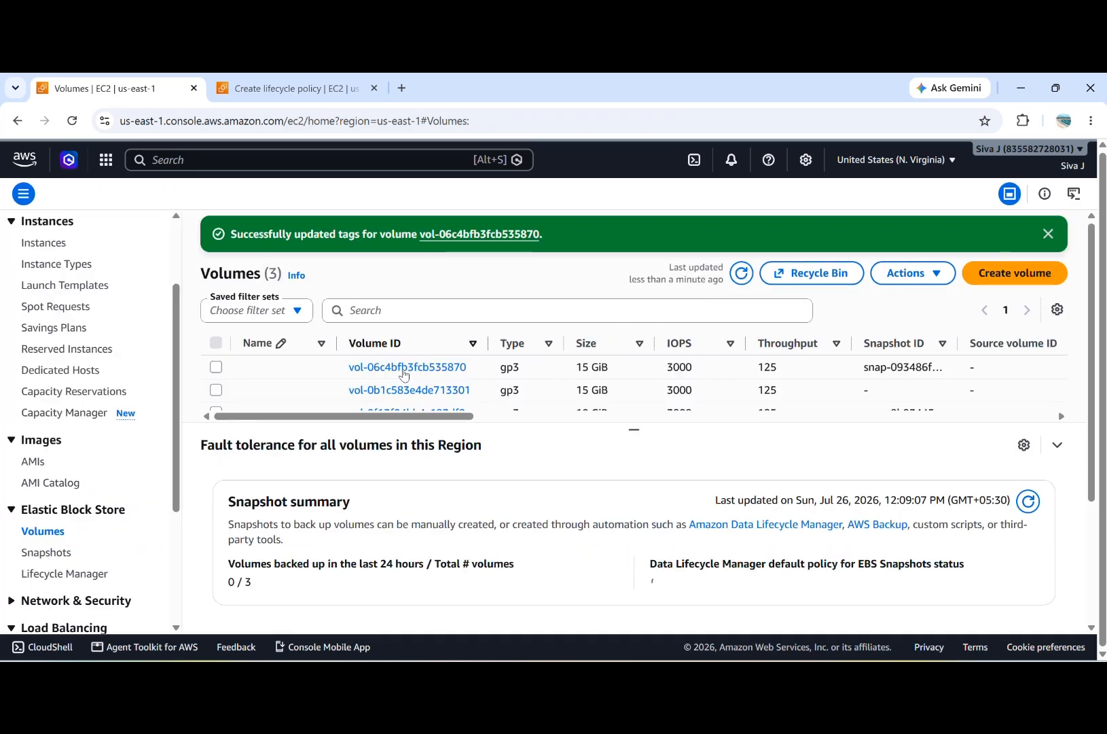
# Step: Return to the lifecycle policy form and add the target resource tag backup with value true
pyautogui.click(288, 92)
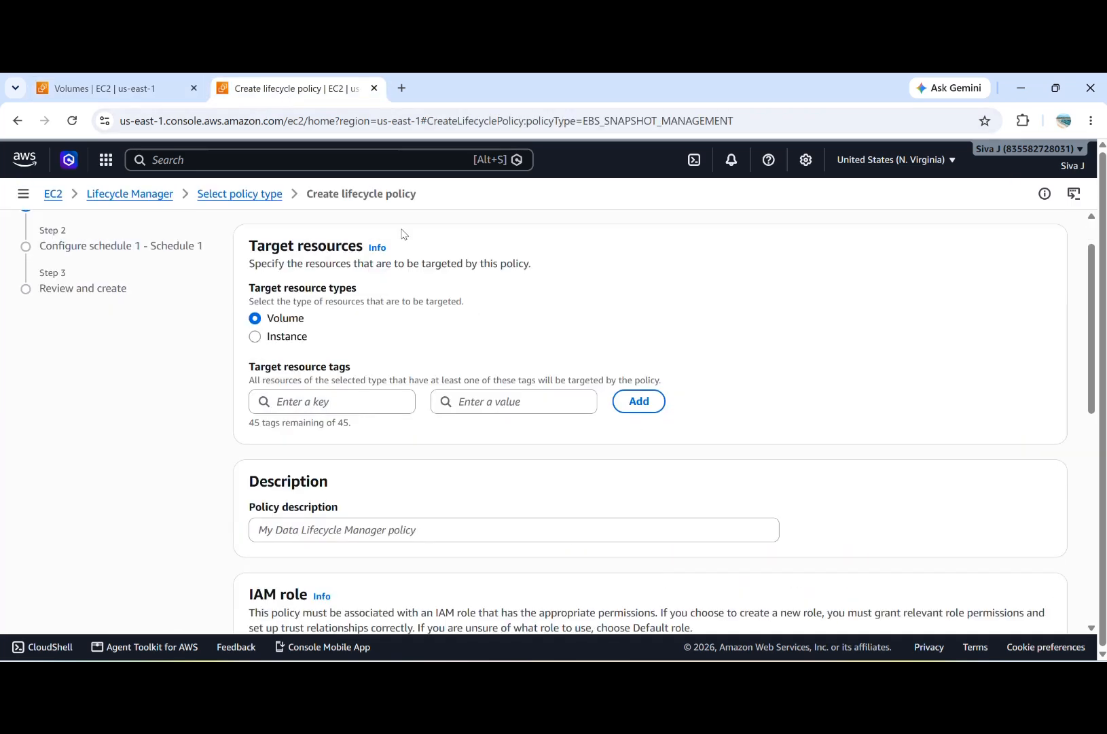
pyautogui.click(316, 401)
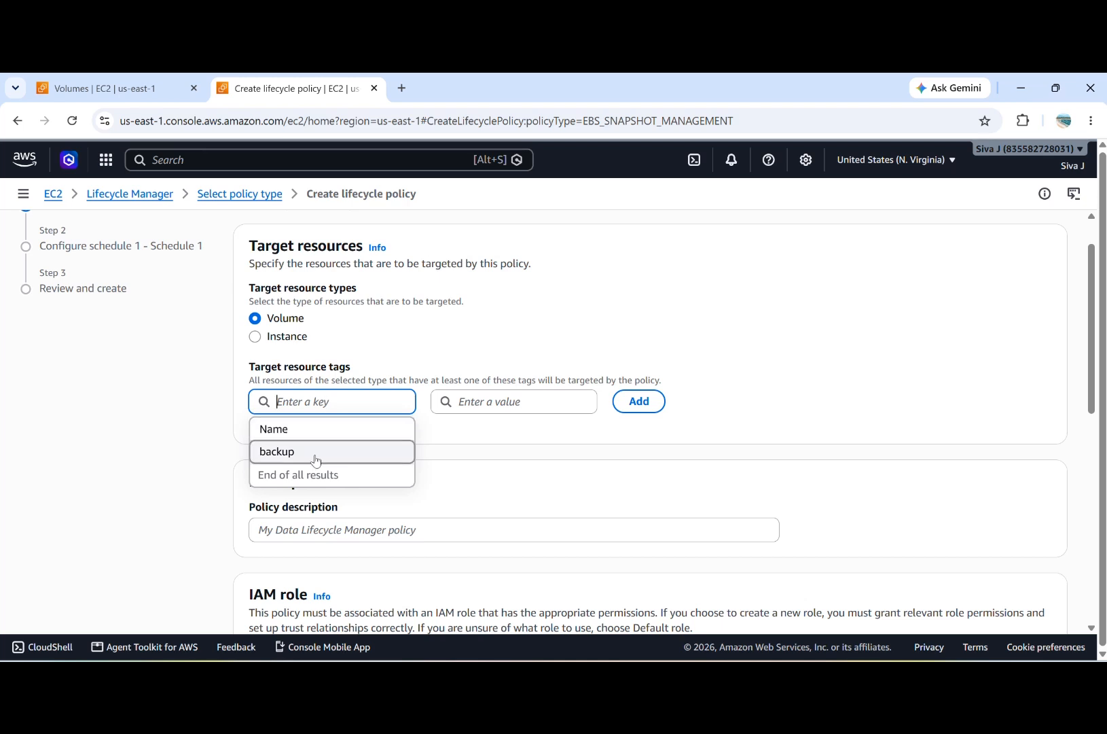
pyautogui.click(317, 459)
pyautogui.click(517, 399)
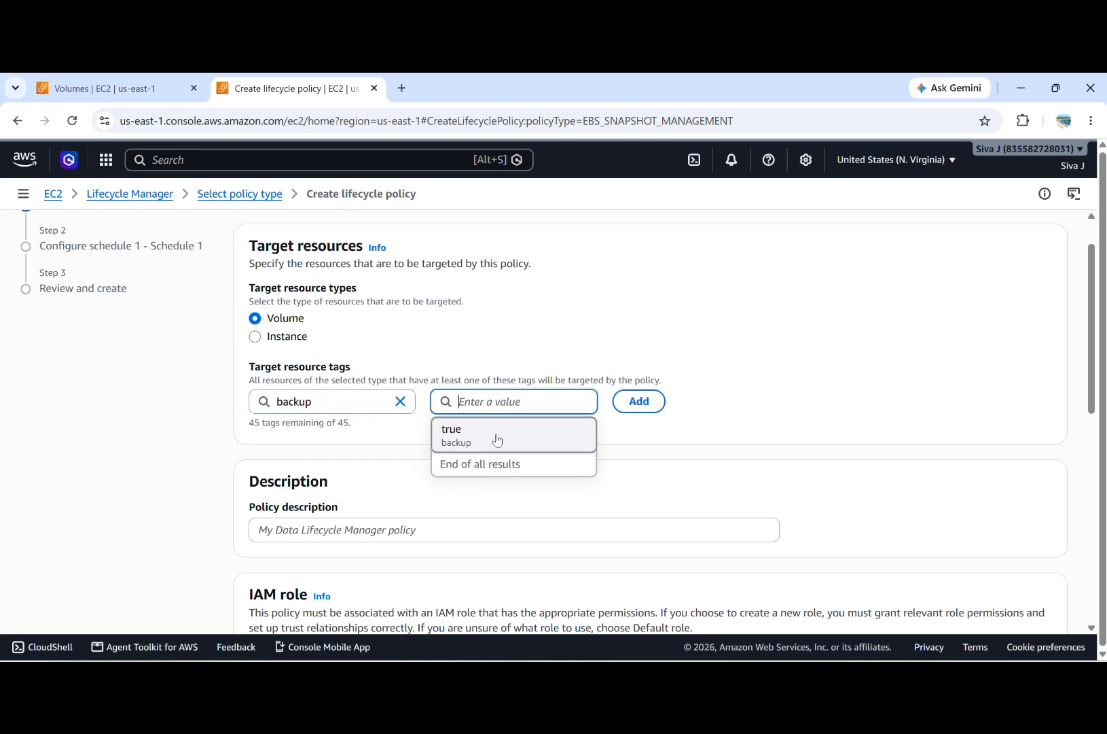
pyautogui.click(498, 441)
pyautogui.click(653, 405)
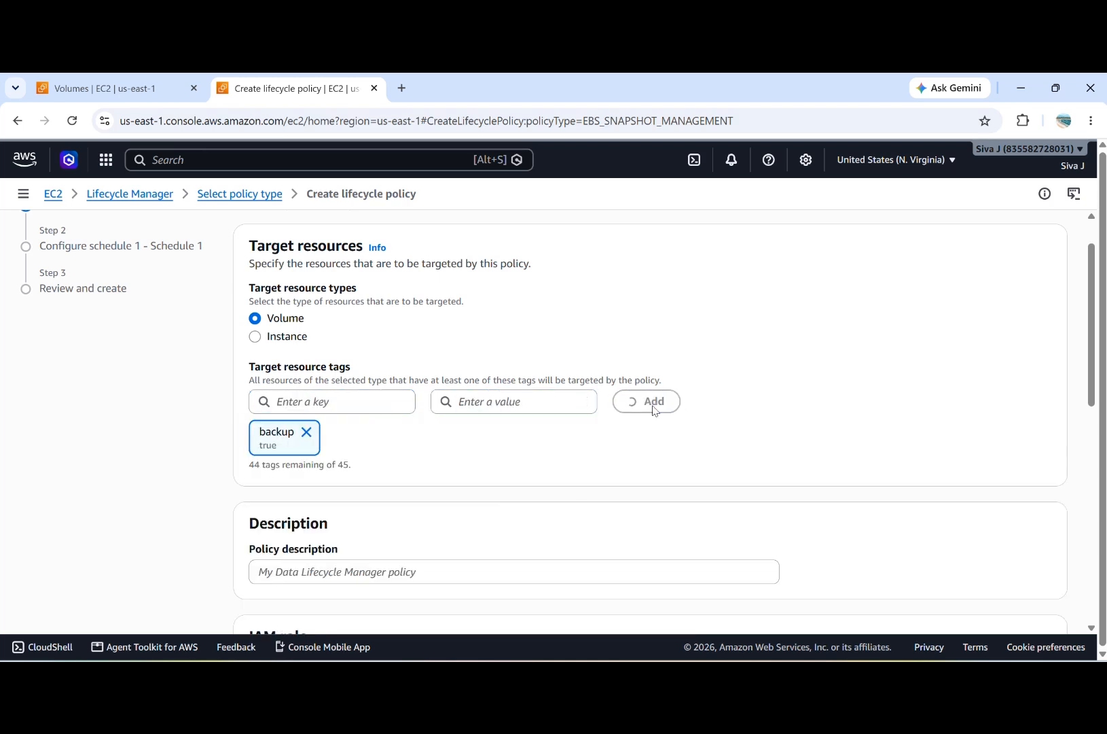
# Step: Set the policy description to test-lcm and continue to the schedule configuration, keeping the default IAM role and enabled status
pyautogui.scroll(-3, 698, 451)
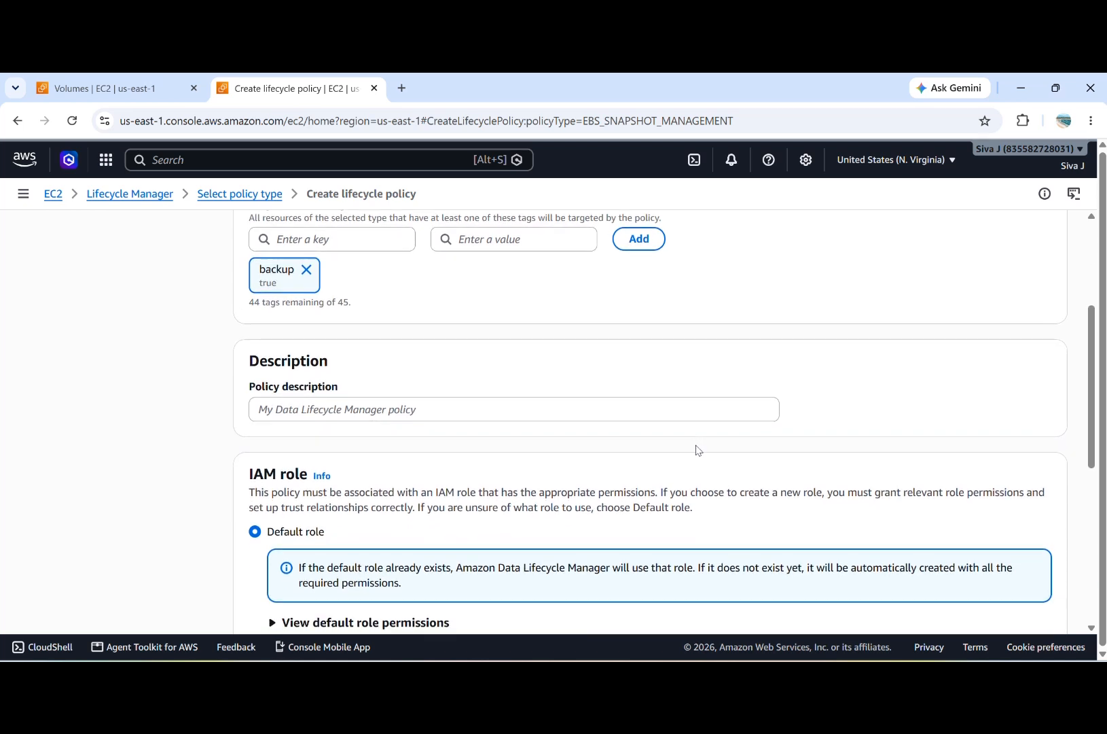
pyautogui.click(381, 412)
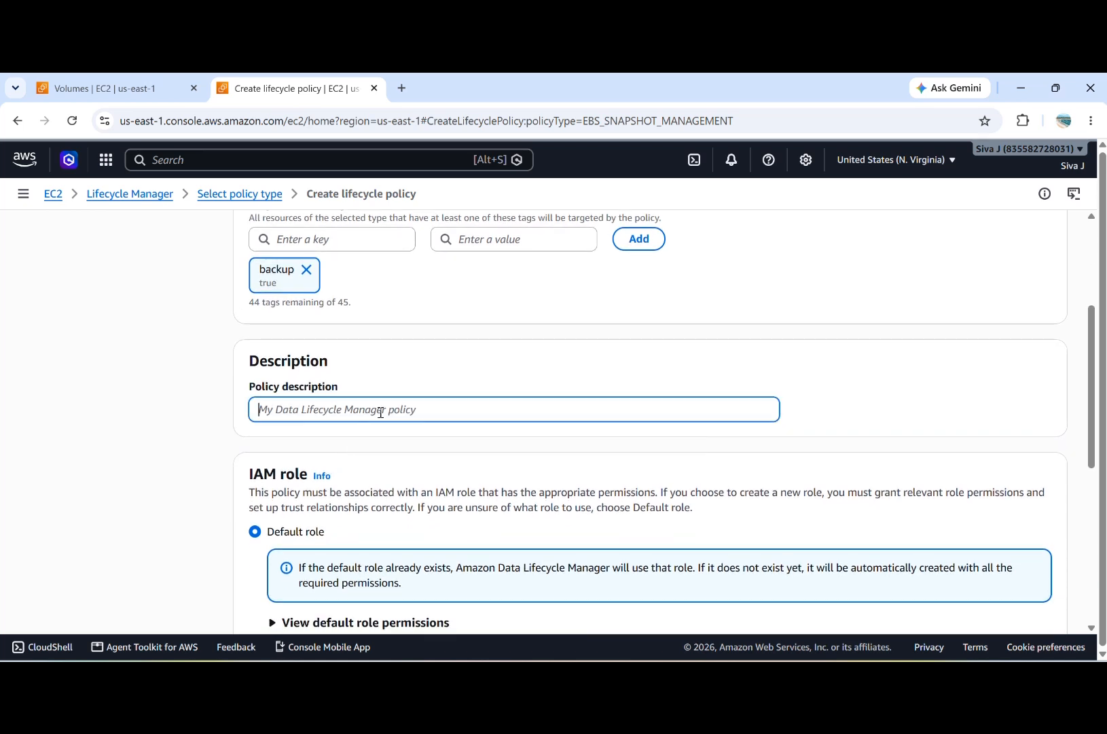
pyautogui.write('test')
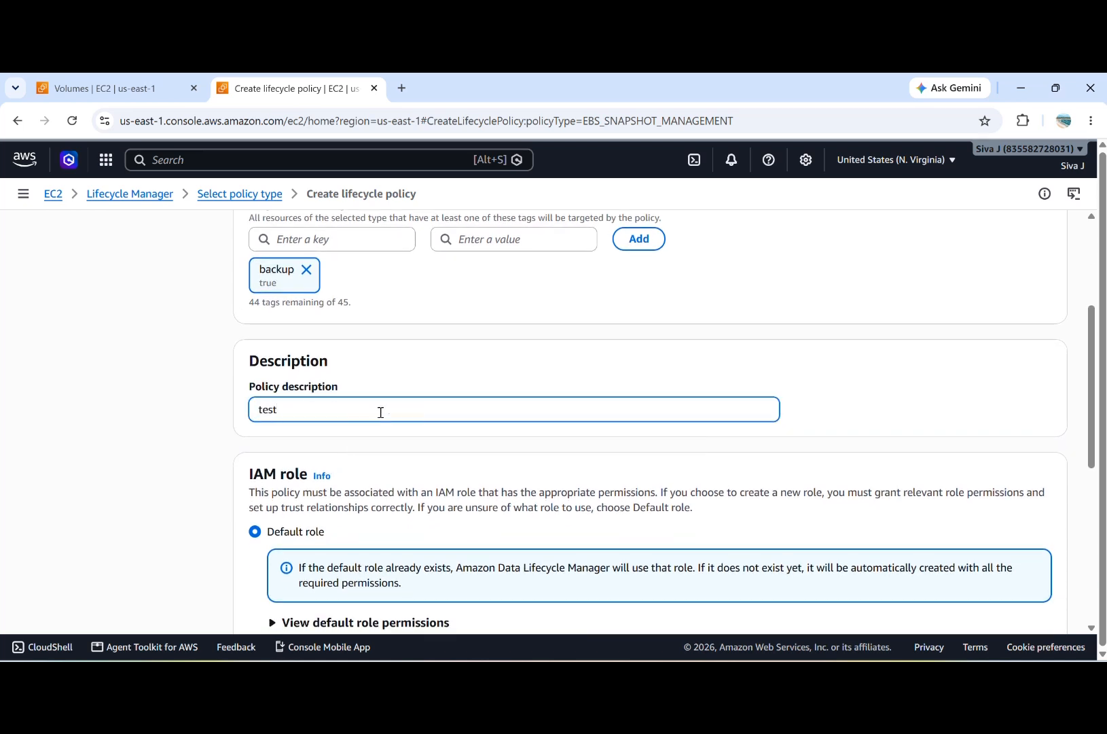
pyautogui.write('-lcm')
pyautogui.scroll(-3, 381, 413)
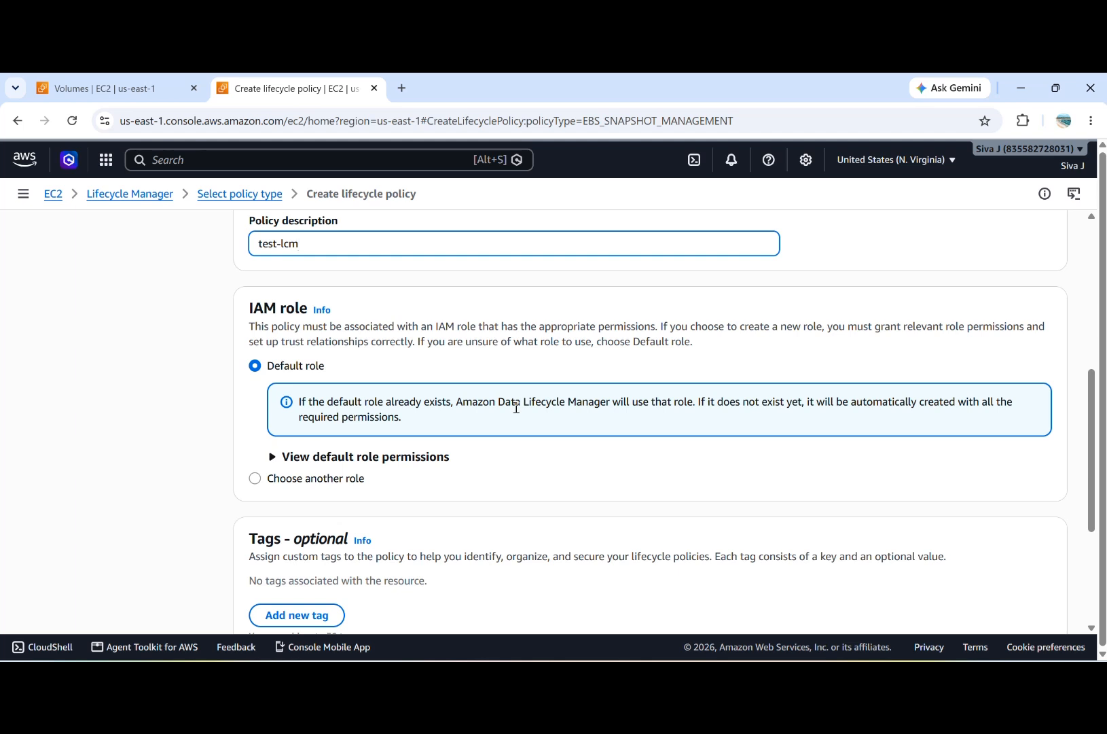
pyautogui.scroll(-4, 517, 408)
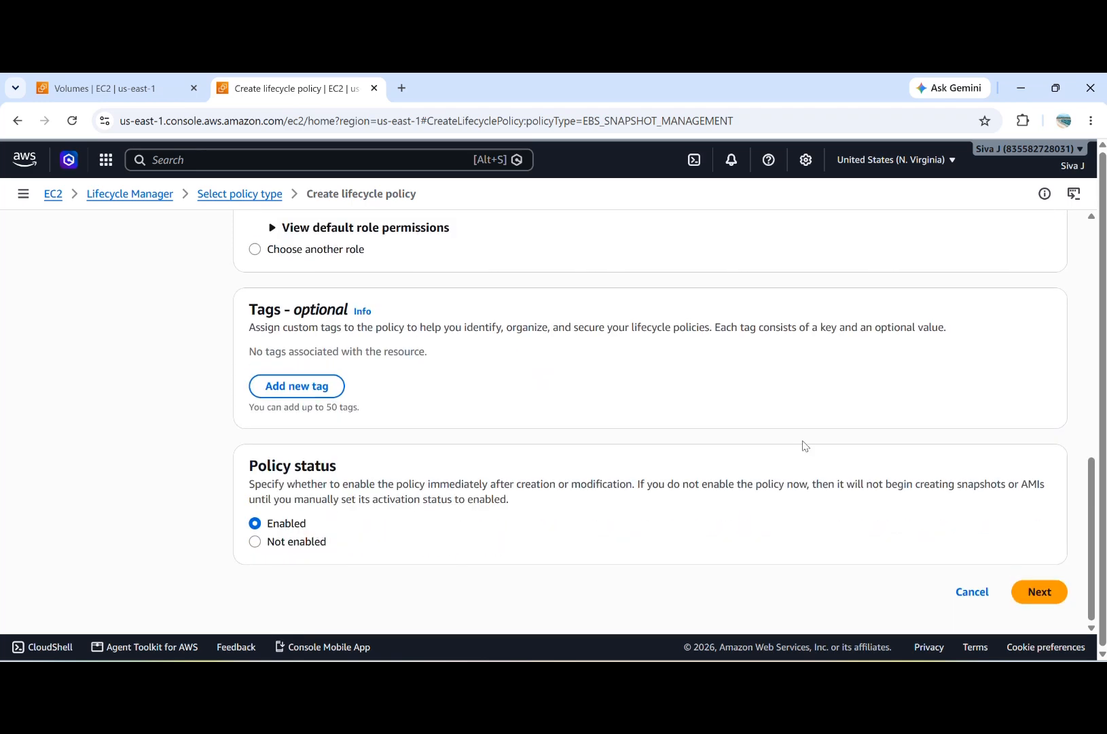
pyautogui.click(1040, 591)
# Step: Keep the schedule name Schedule 1 and select Daily as its frequency
pyautogui.scroll(-1, 651, 491)
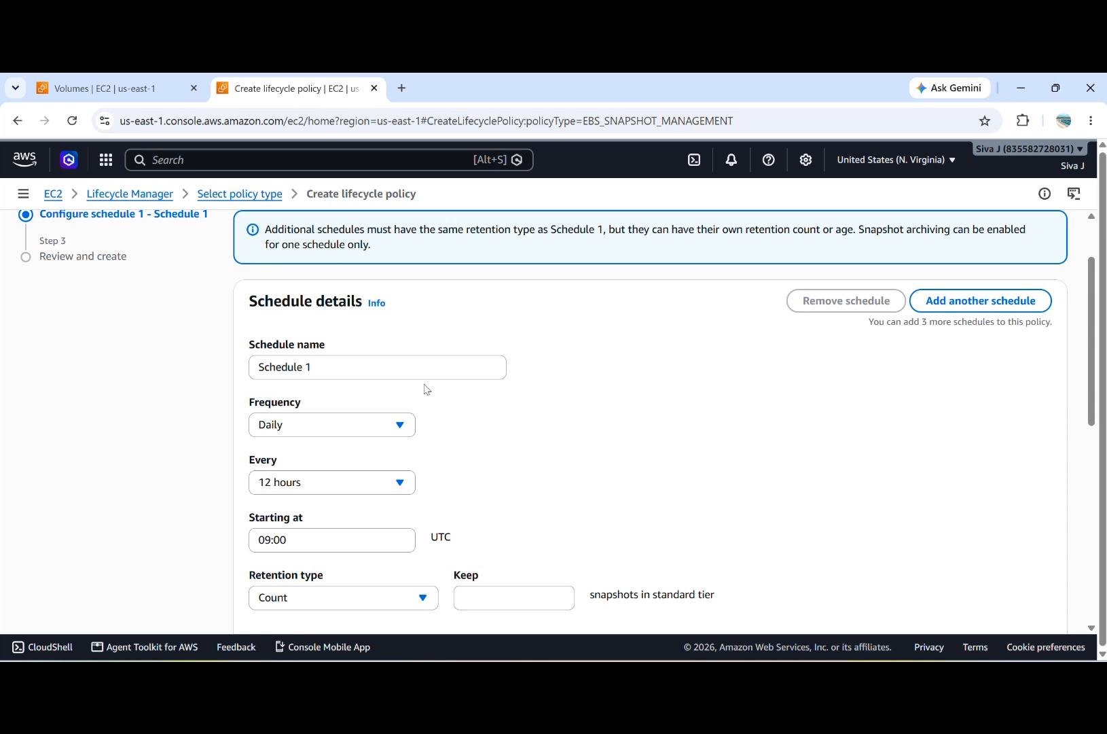
pyautogui.click(405, 373)
pyautogui.scroll(-1, 569, 389)
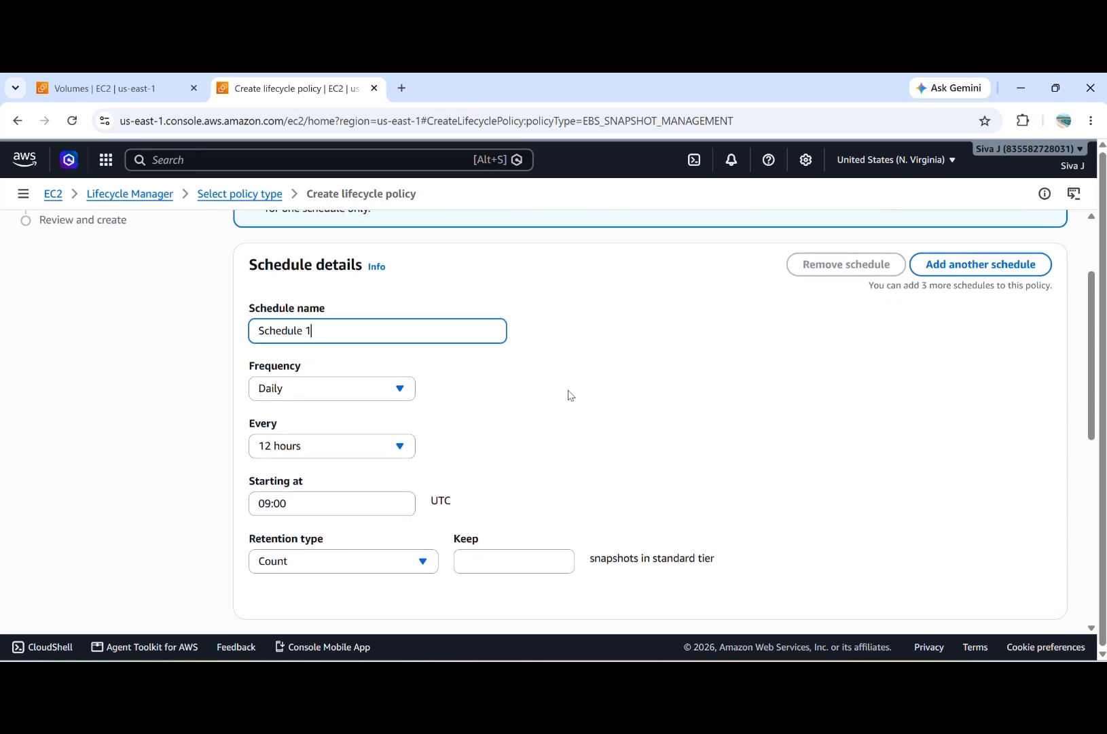
pyautogui.click(400, 390)
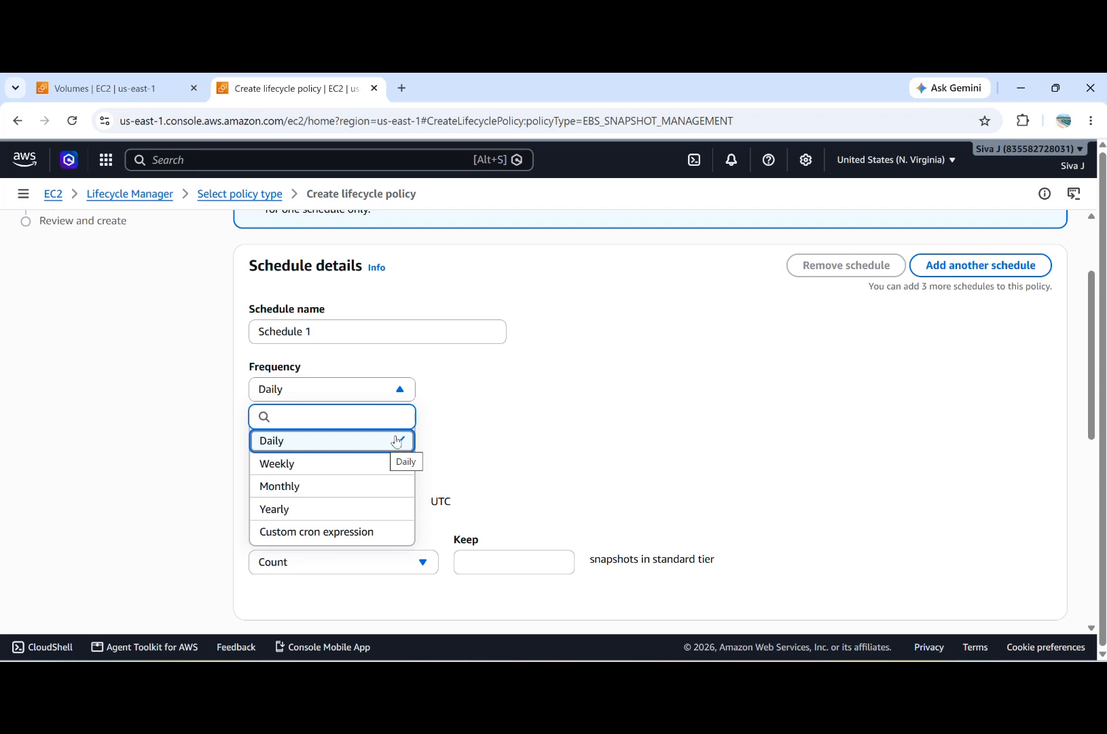
pyautogui.click(383, 446)
pyautogui.scroll(-1, 537, 428)
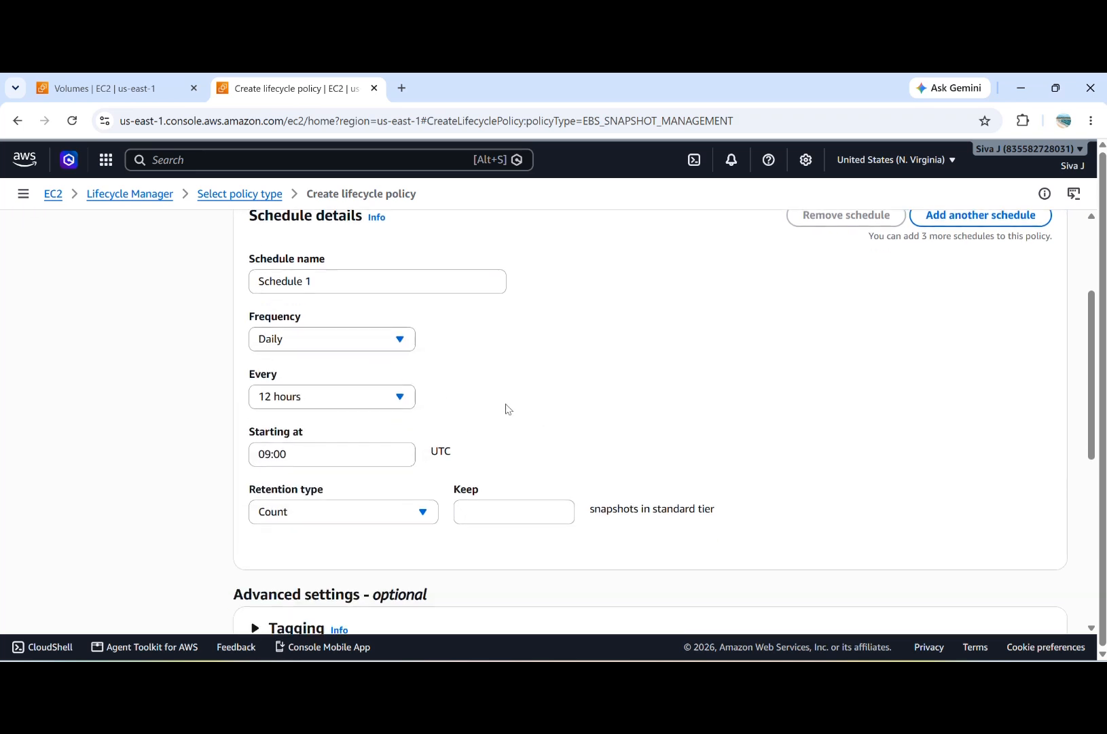
# Step: Try the Weekly schedule frequency, selecting Mon, Wed and Sun and clearing those days again
pyautogui.click(375, 338)
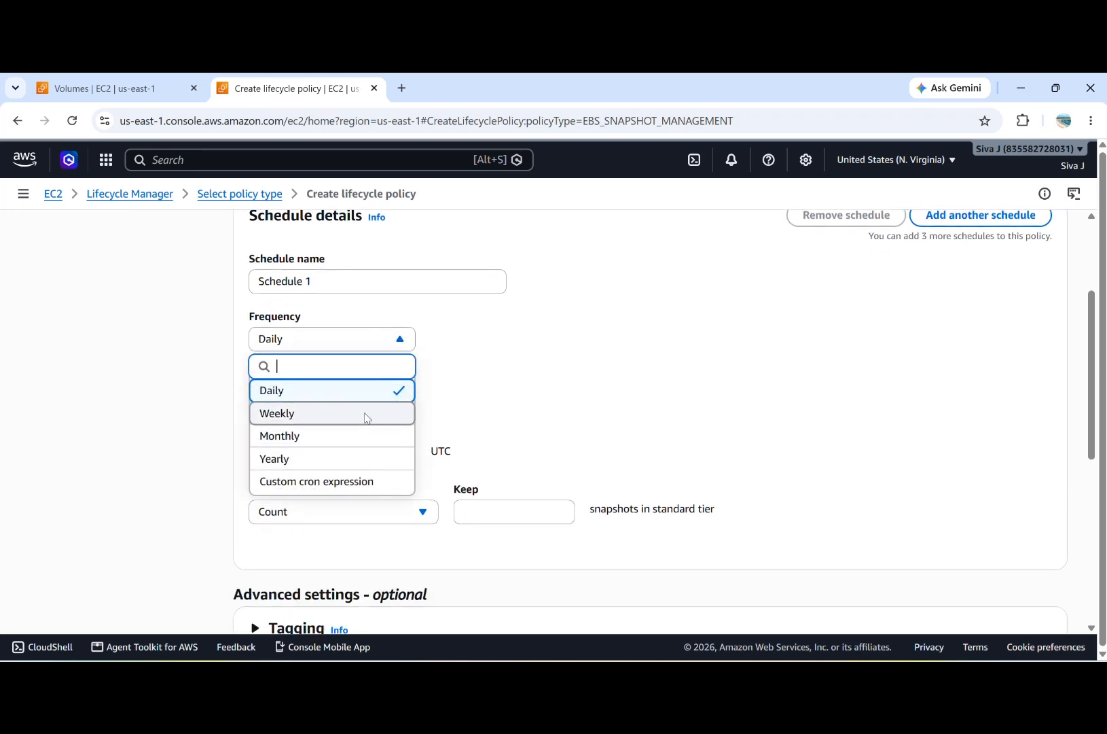
pyautogui.click(366, 414)
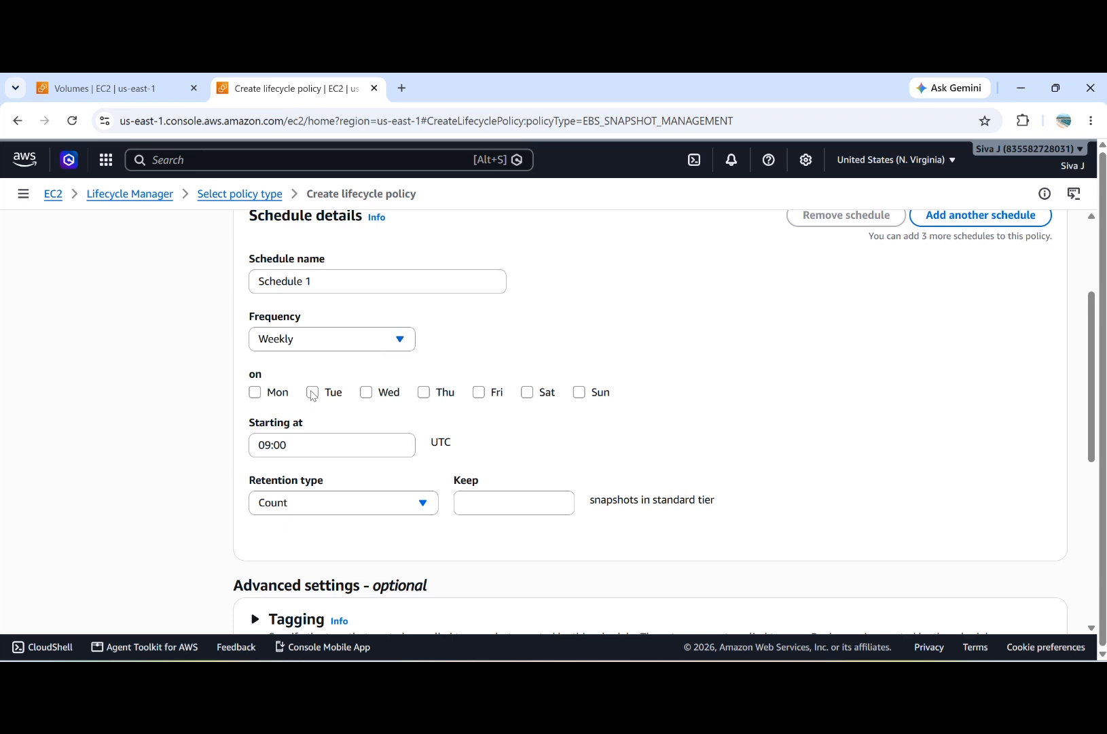
pyautogui.click(256, 392)
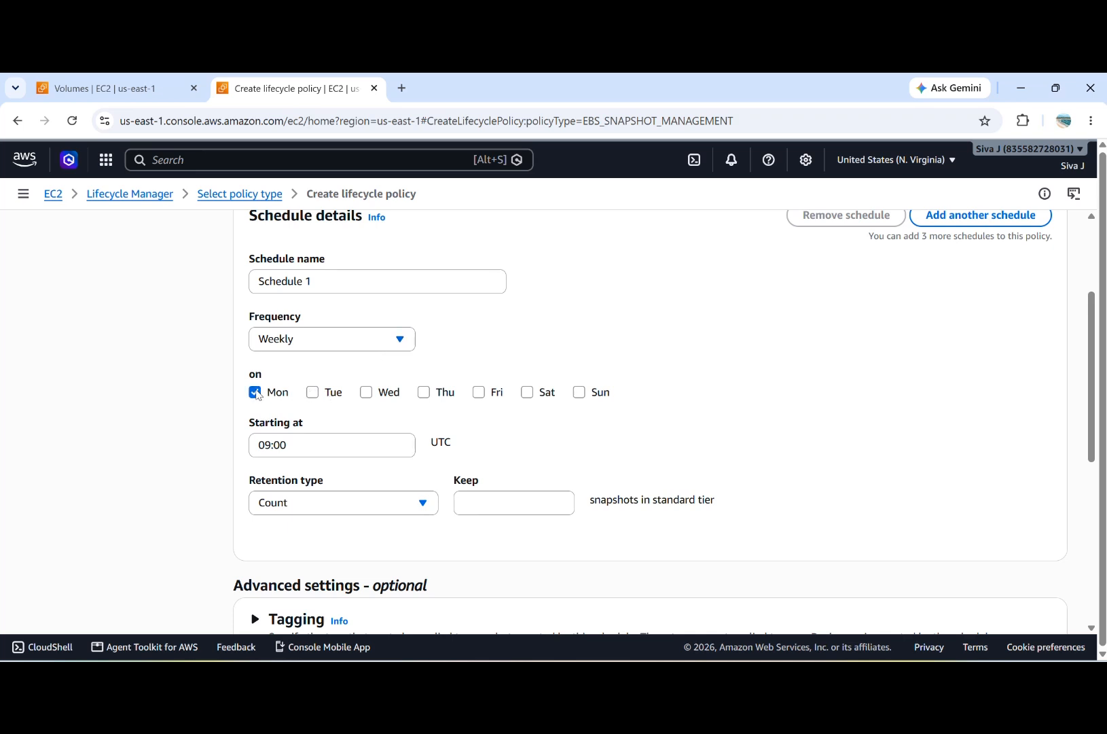
pyautogui.click(367, 393)
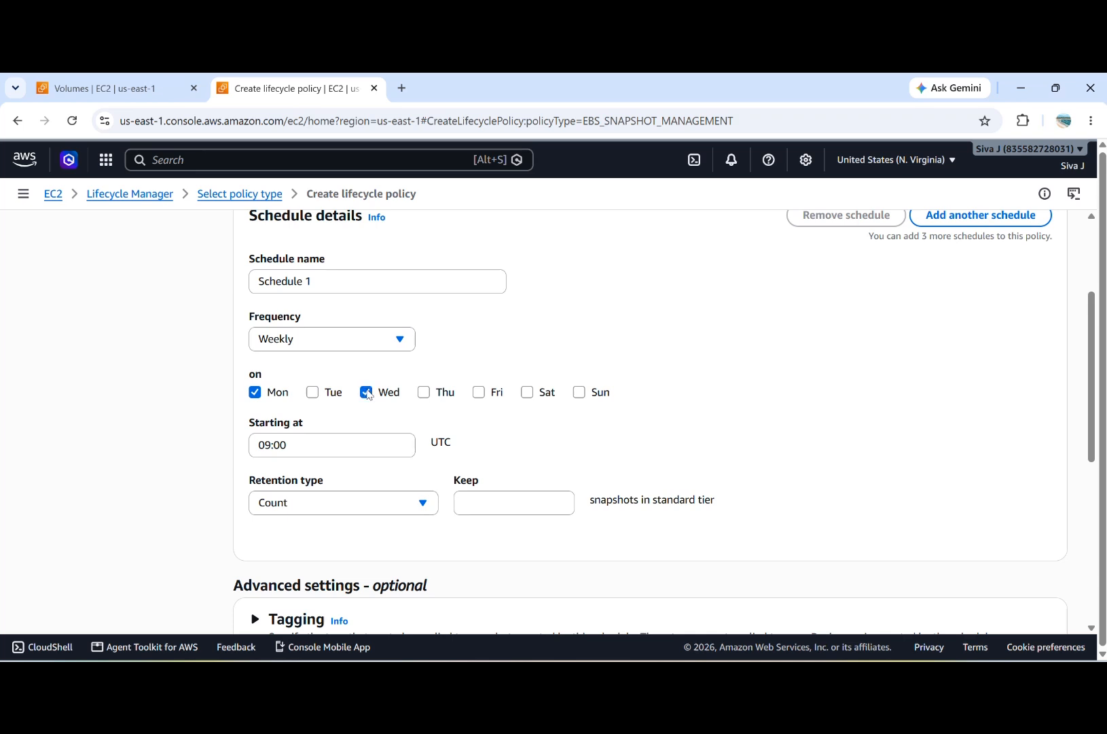
pyautogui.click(592, 396)
pyautogui.click(263, 392)
pyautogui.click(366, 393)
pyautogui.click(578, 392)
# Step: Switch the schedule frequency to Monthly and look through the available days of the month
pyautogui.click(390, 338)
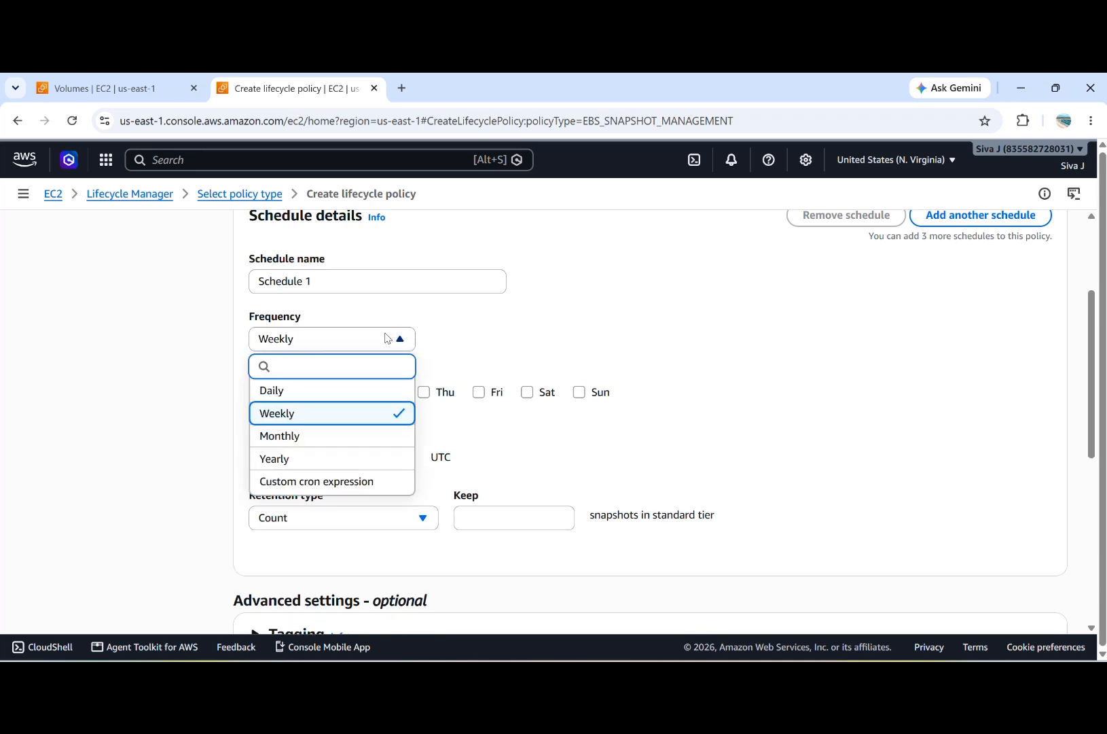
pyautogui.click(354, 435)
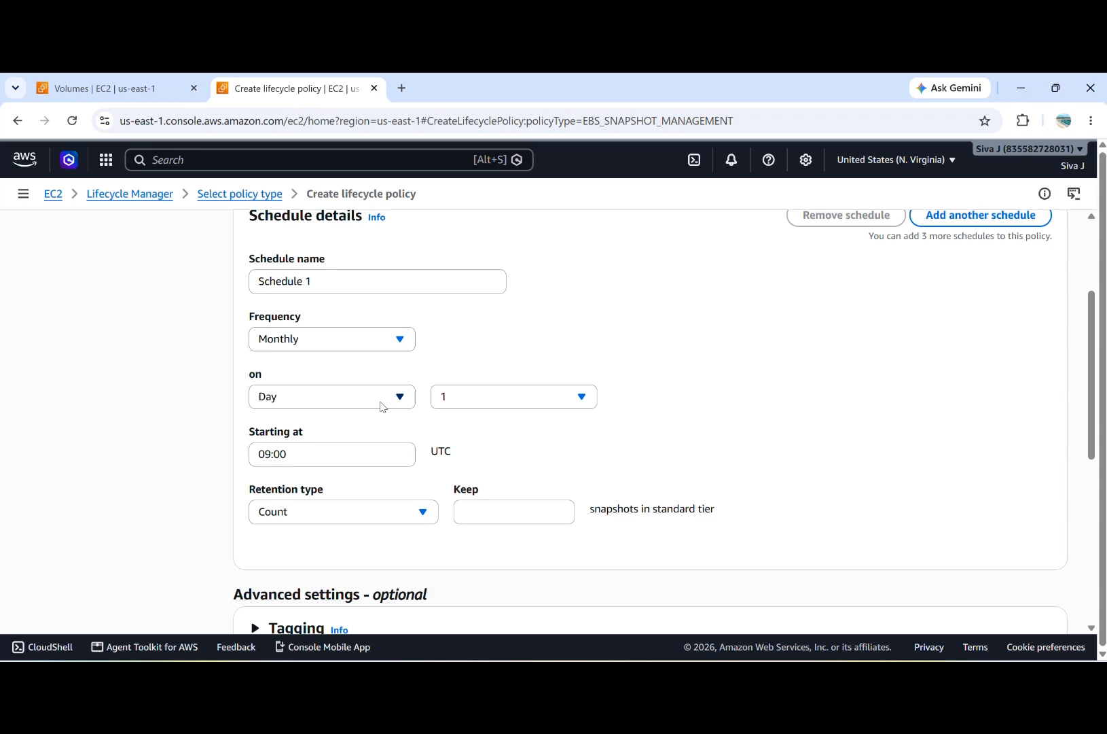
pyautogui.click(496, 409)
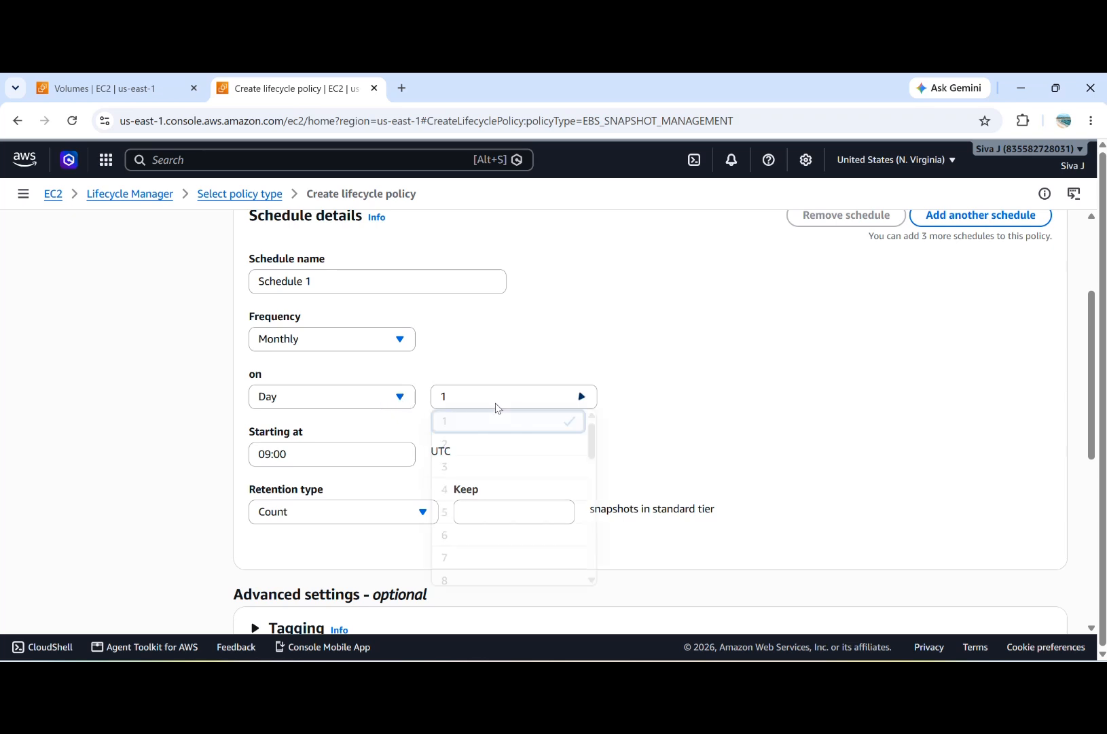
pyautogui.scroll(-1, 498, 544)
pyautogui.scroll(-10, 498, 553)
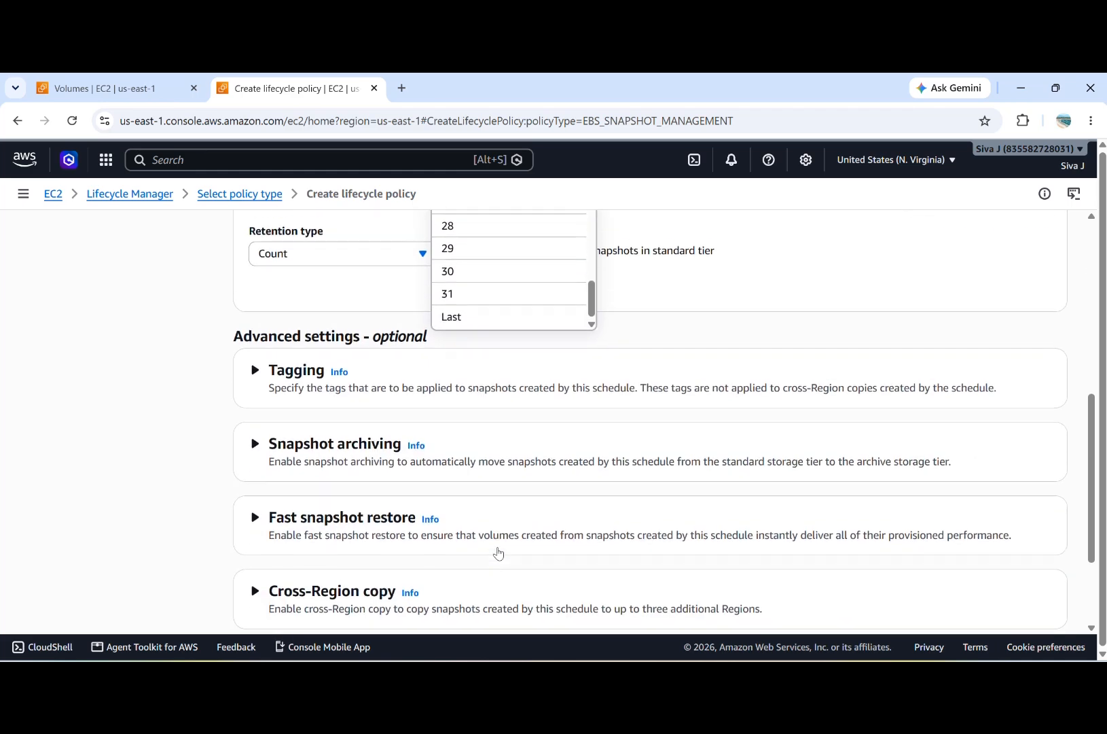
pyautogui.scroll(1, 461, 408)
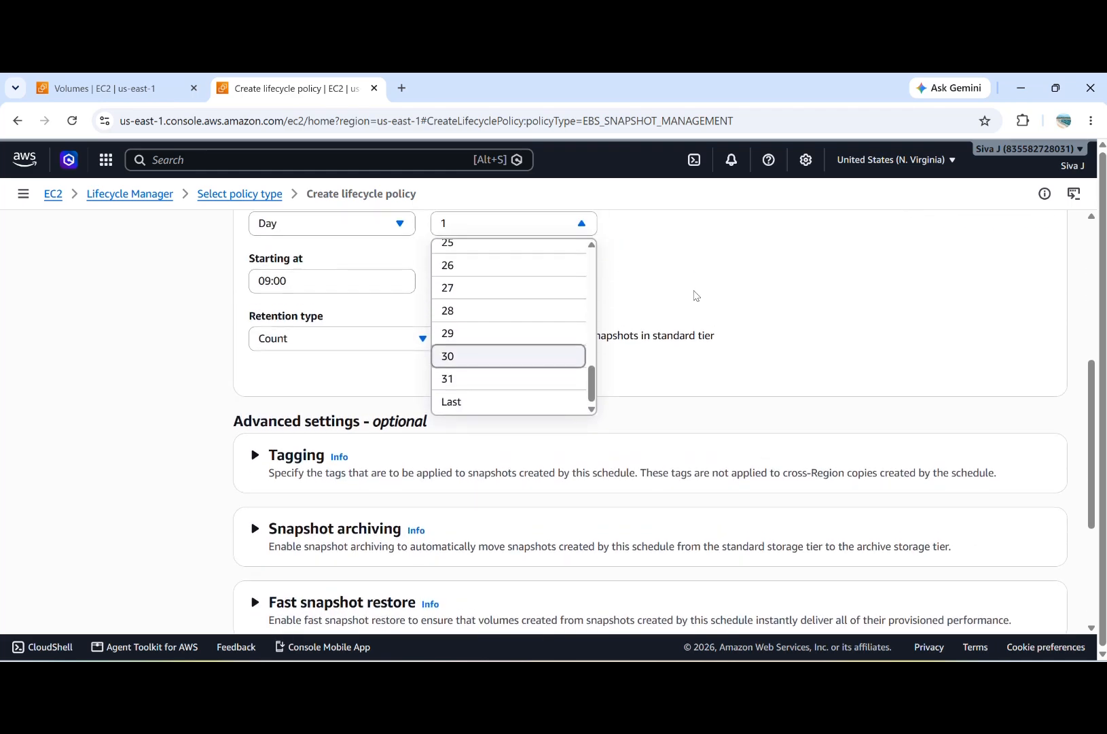
pyautogui.scroll(2, 692, 299)
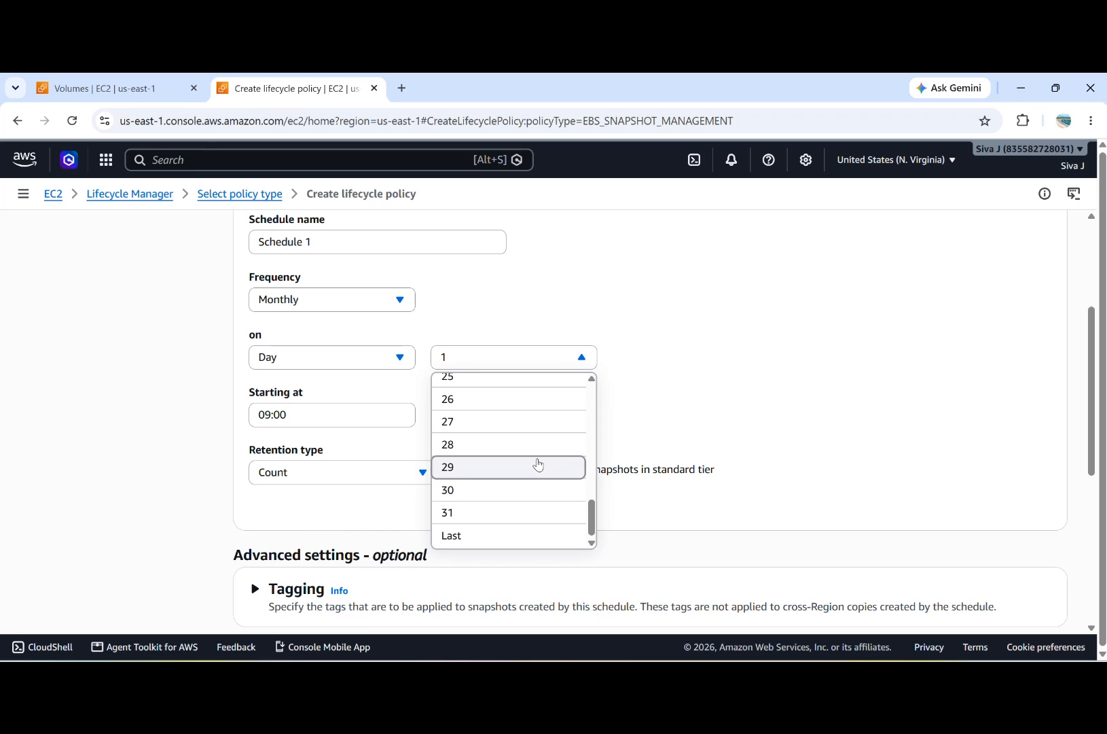
pyautogui.scroll(1, 537, 463)
pyautogui.scroll(-1, 544, 465)
pyautogui.click(701, 397)
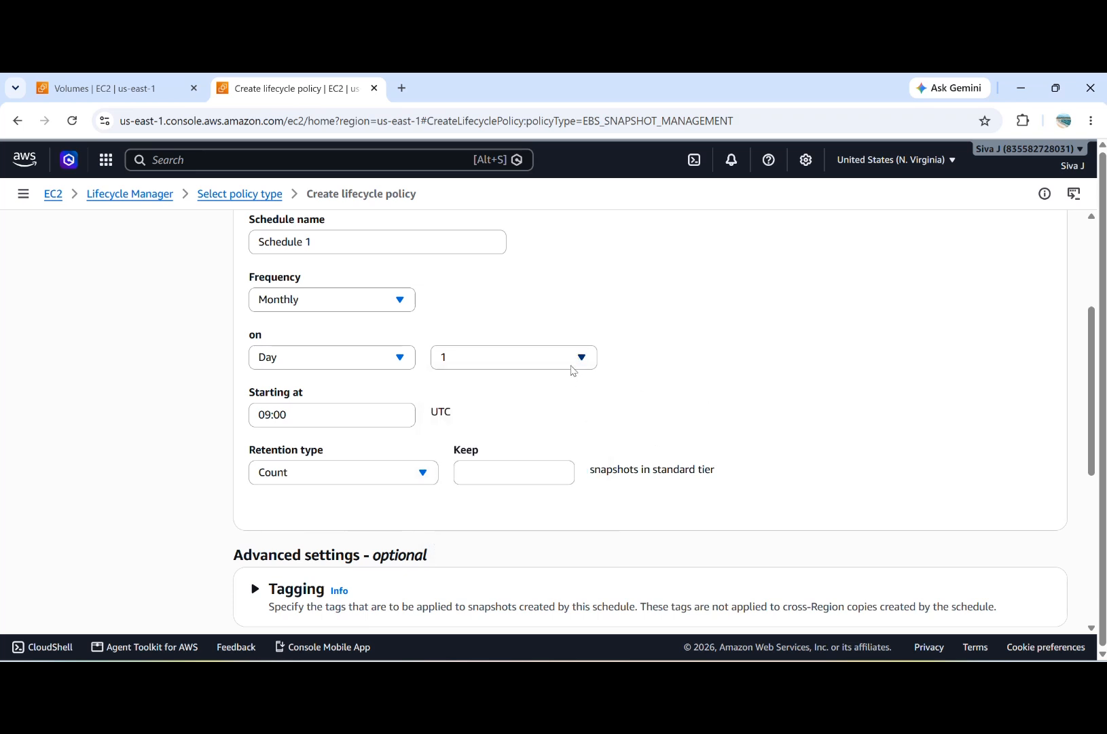
# Step: Set the monthly schedule to run on day 15 and check the remaining day options
pyautogui.click(573, 371)
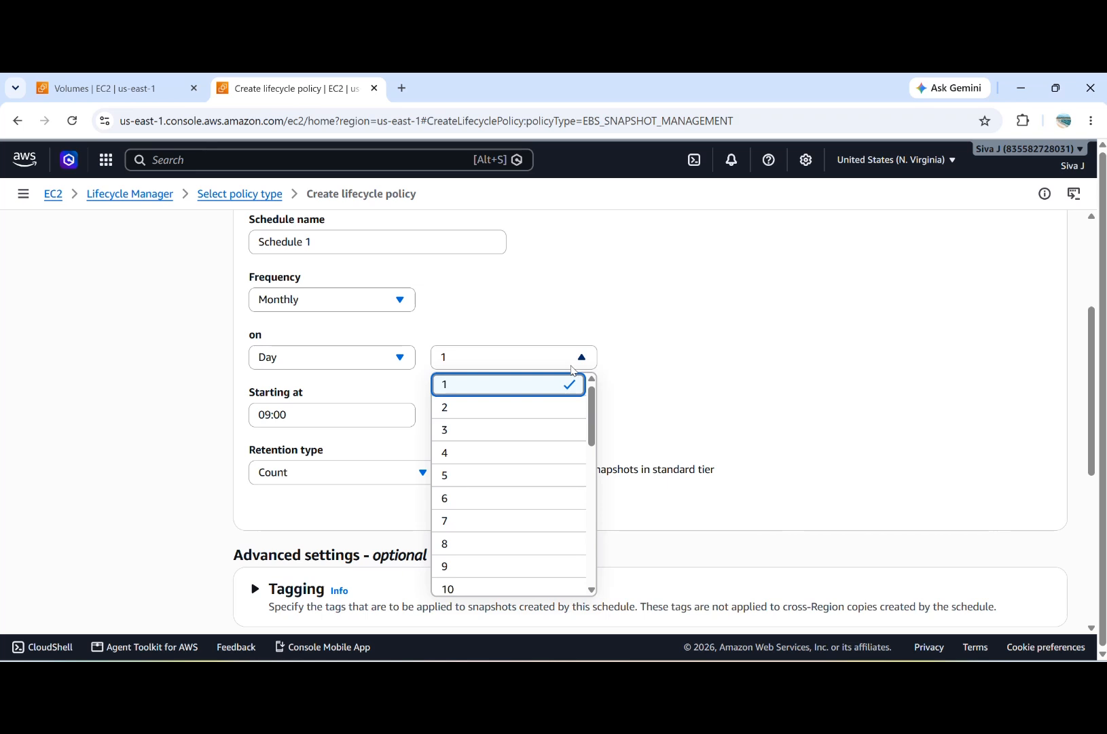
pyautogui.click(511, 399)
pyautogui.click(568, 362)
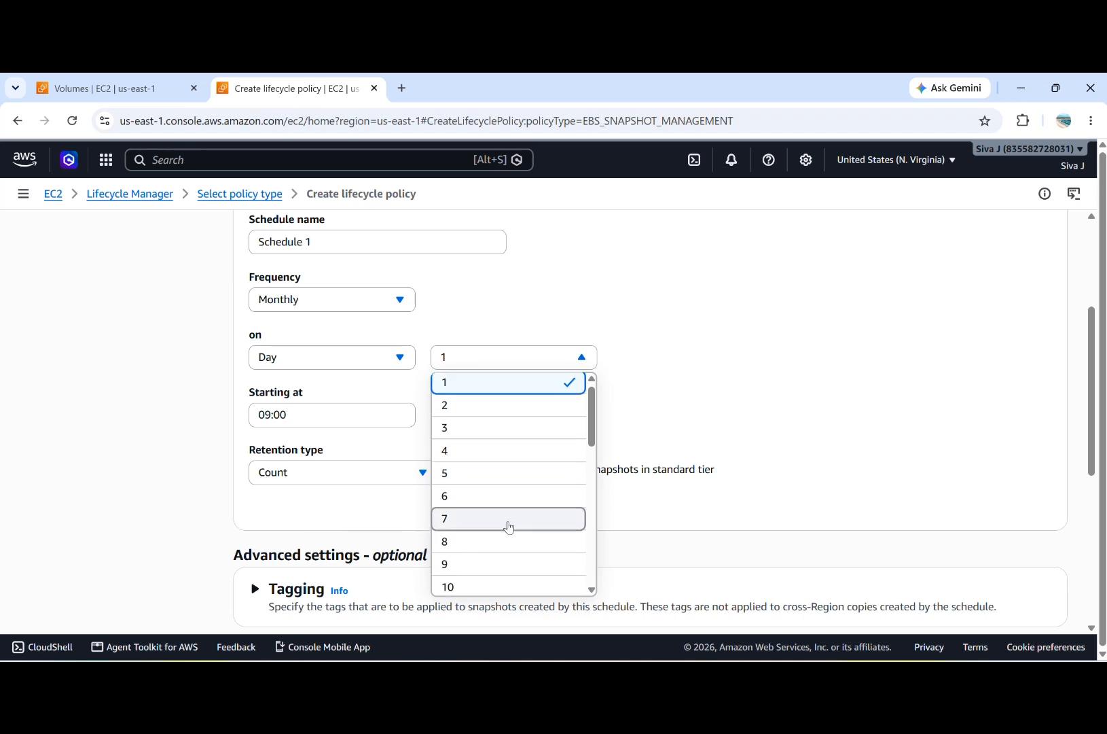
pyautogui.scroll(-3, 510, 528)
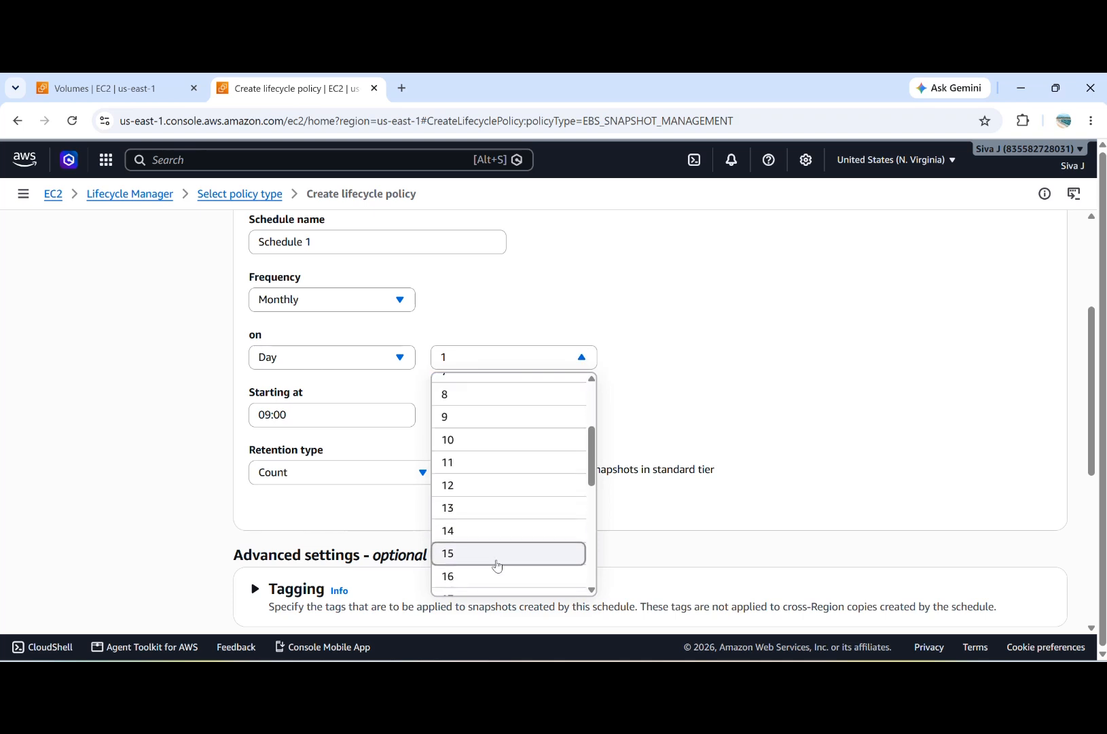
pyautogui.click(498, 565)
pyautogui.click(543, 361)
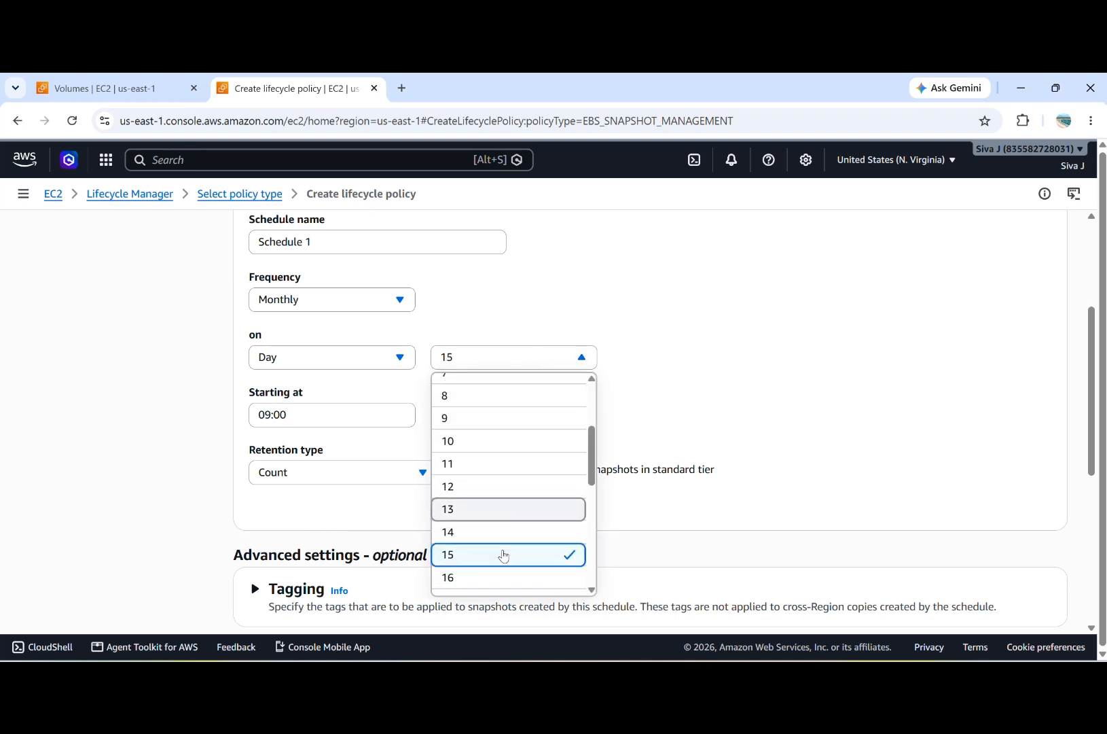
pyautogui.scroll(-6, 504, 556)
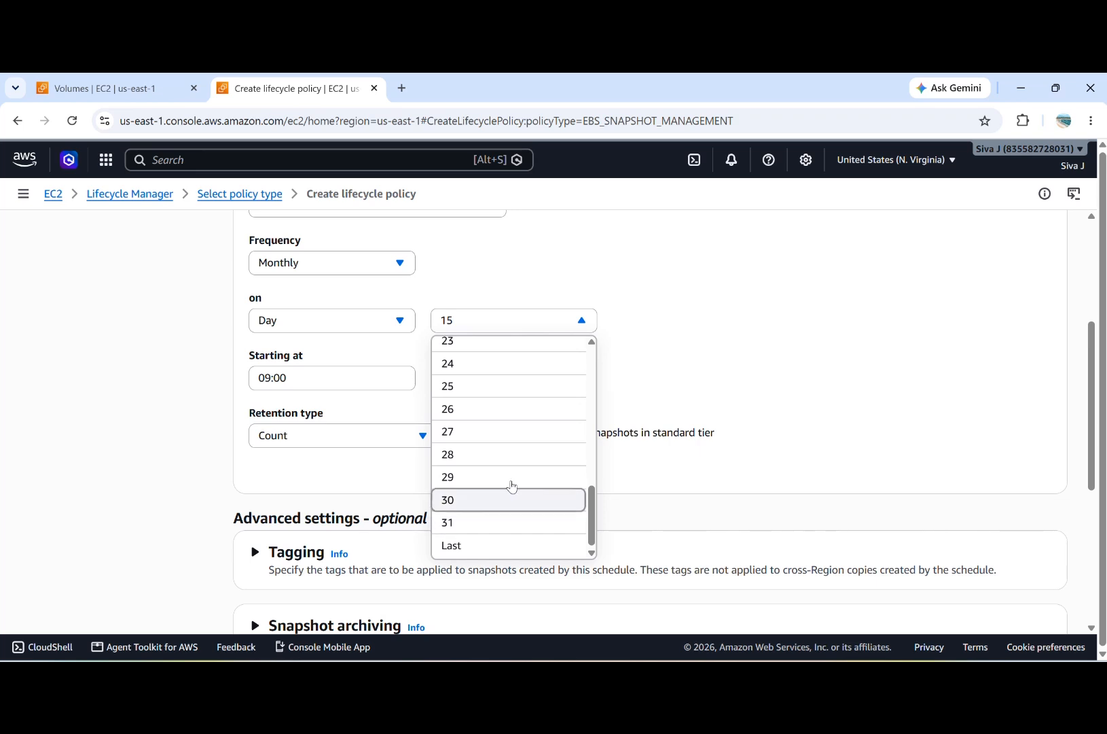
pyautogui.click(687, 367)
pyautogui.scroll(2, 509, 383)
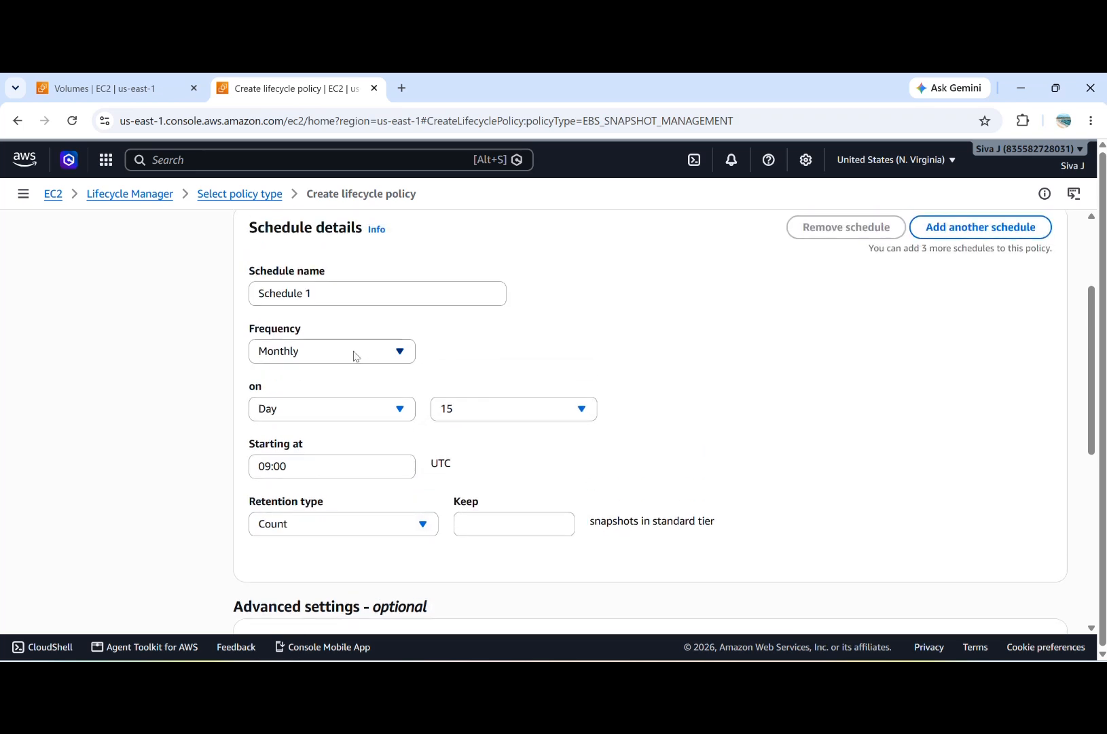
# Step: Switch the schedule frequency to Yearly and set it to run at the End of Mar
pyautogui.click(354, 356)
pyautogui.click(333, 473)
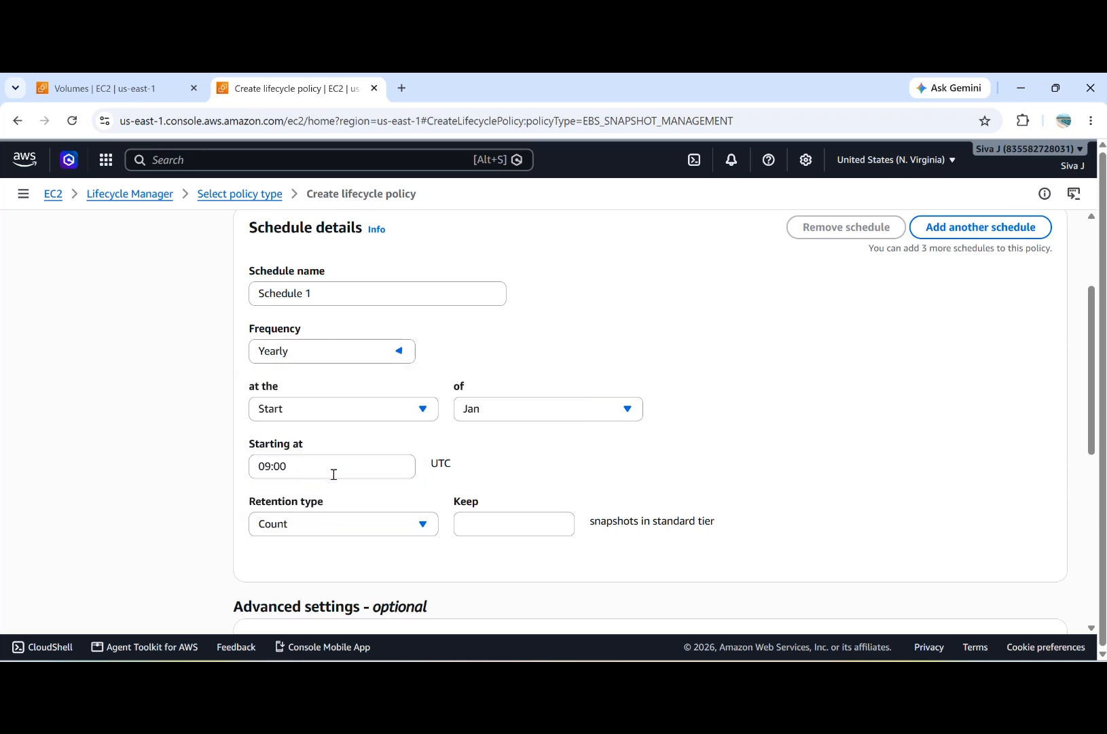
pyautogui.click(390, 408)
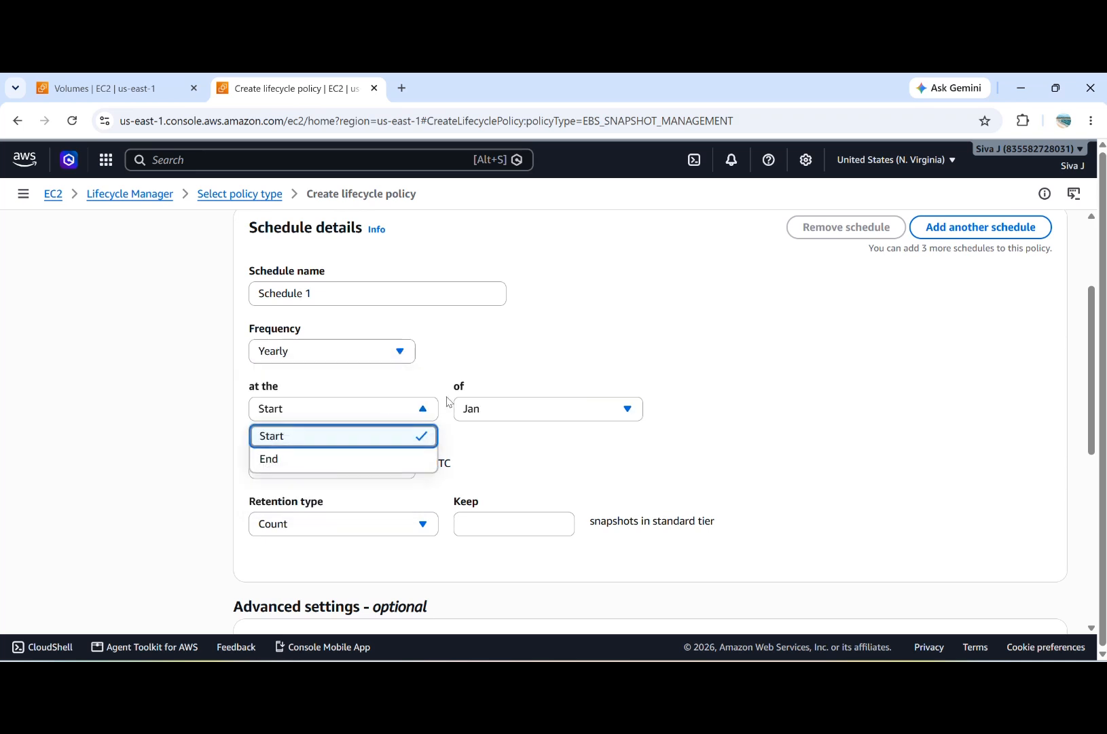
pyautogui.click(522, 416)
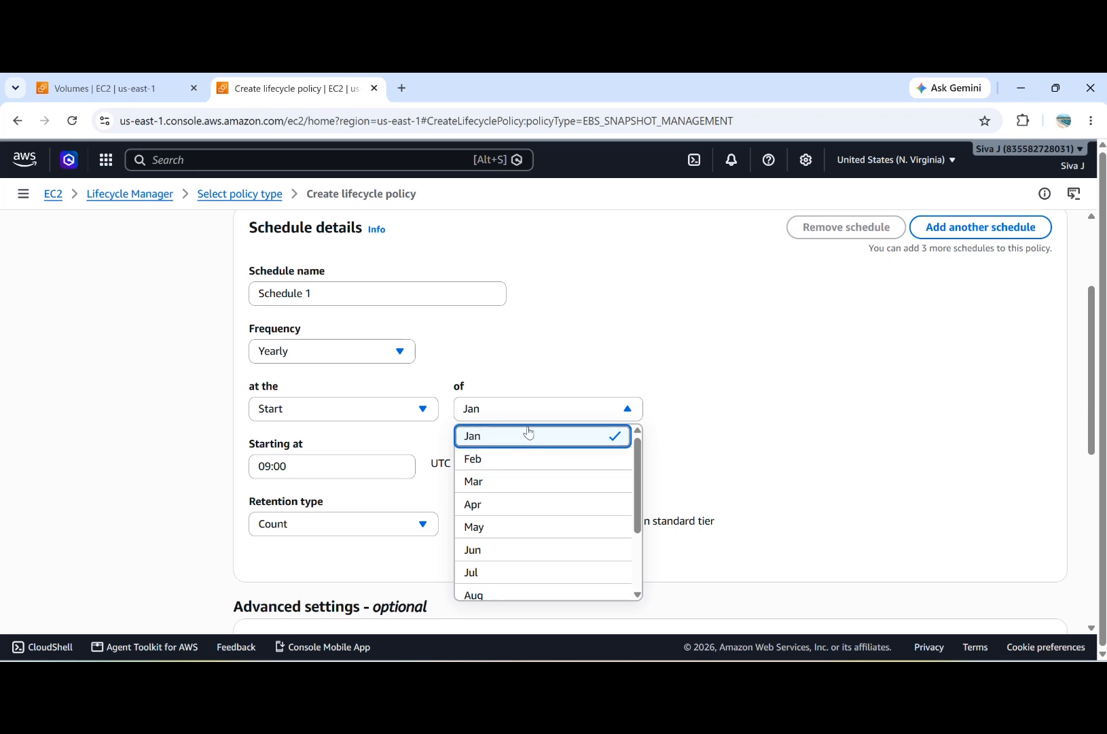
pyautogui.click(390, 408)
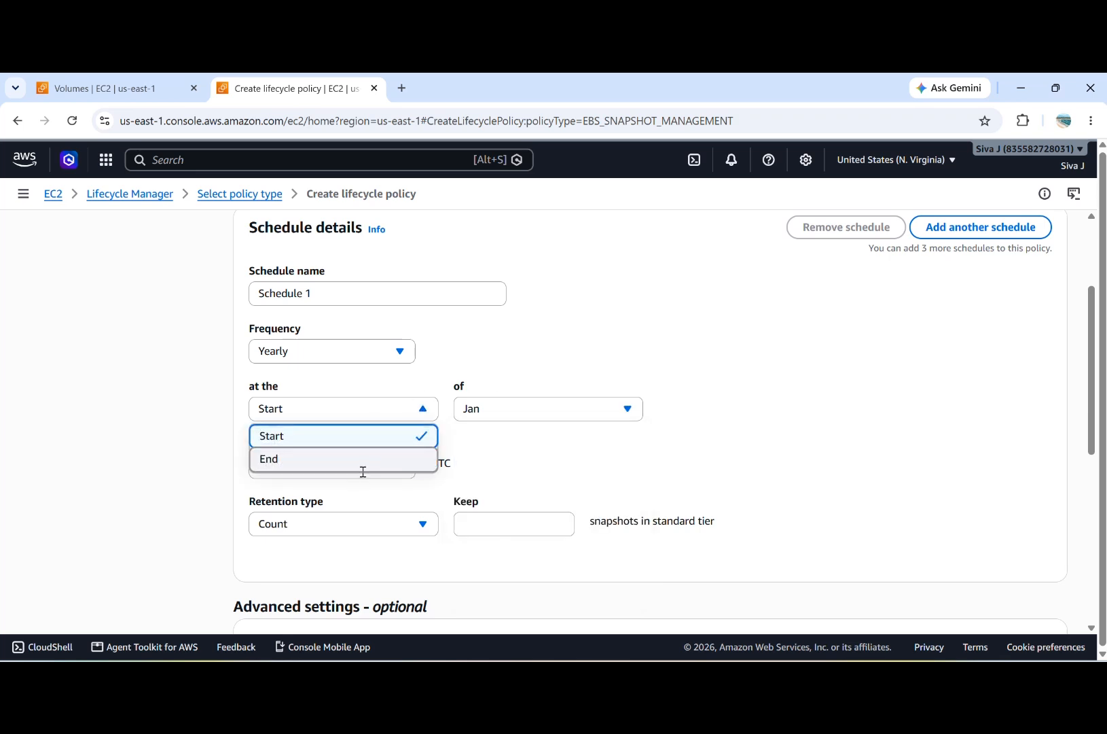
pyautogui.click(364, 468)
pyautogui.click(513, 417)
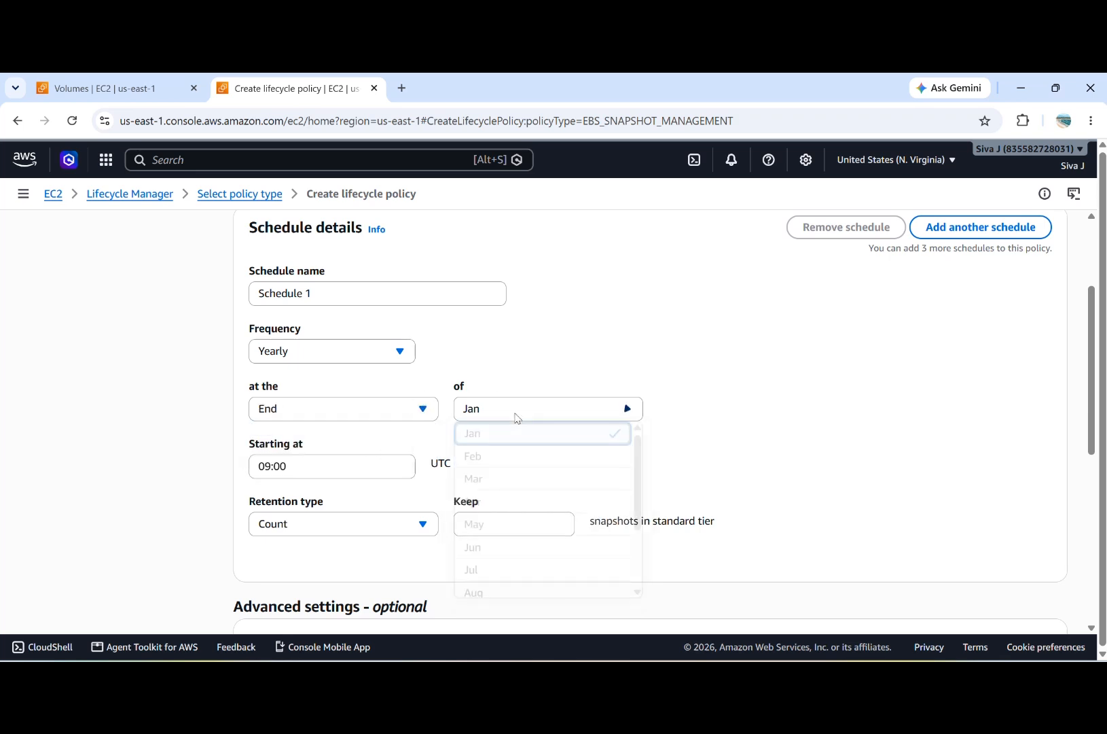
pyautogui.click(513, 483)
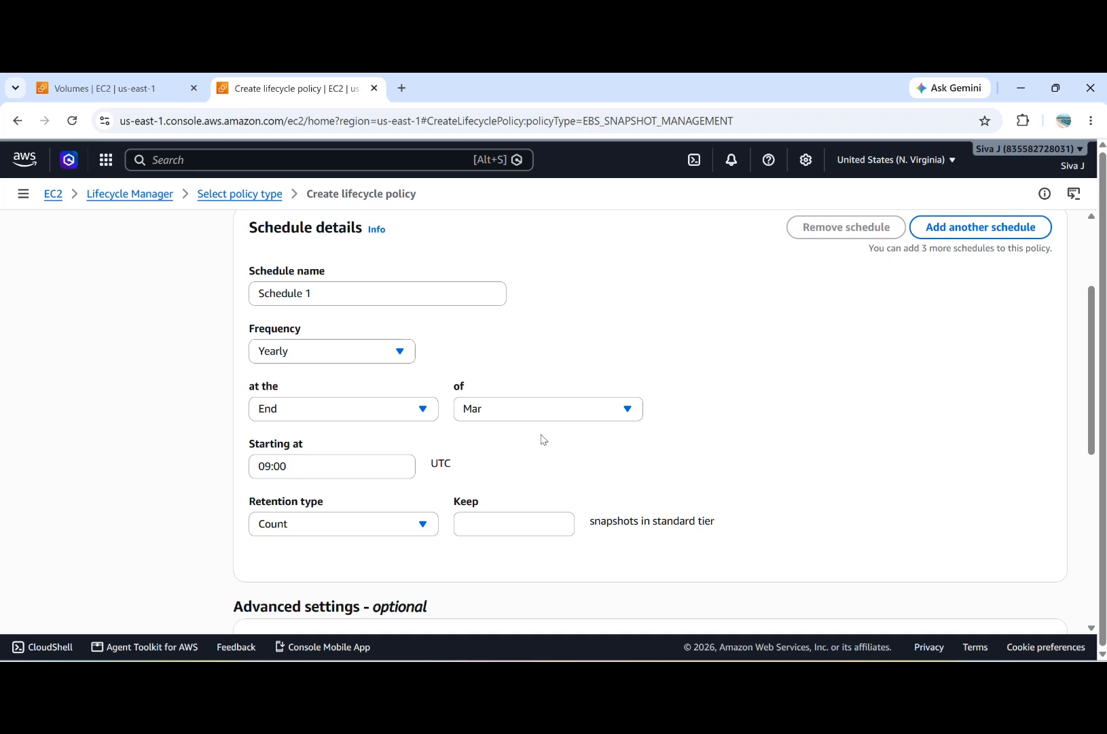
# Step: Set the schedule frequency to Daily with a snapshot every 1 hour
pyautogui.click(350, 349)
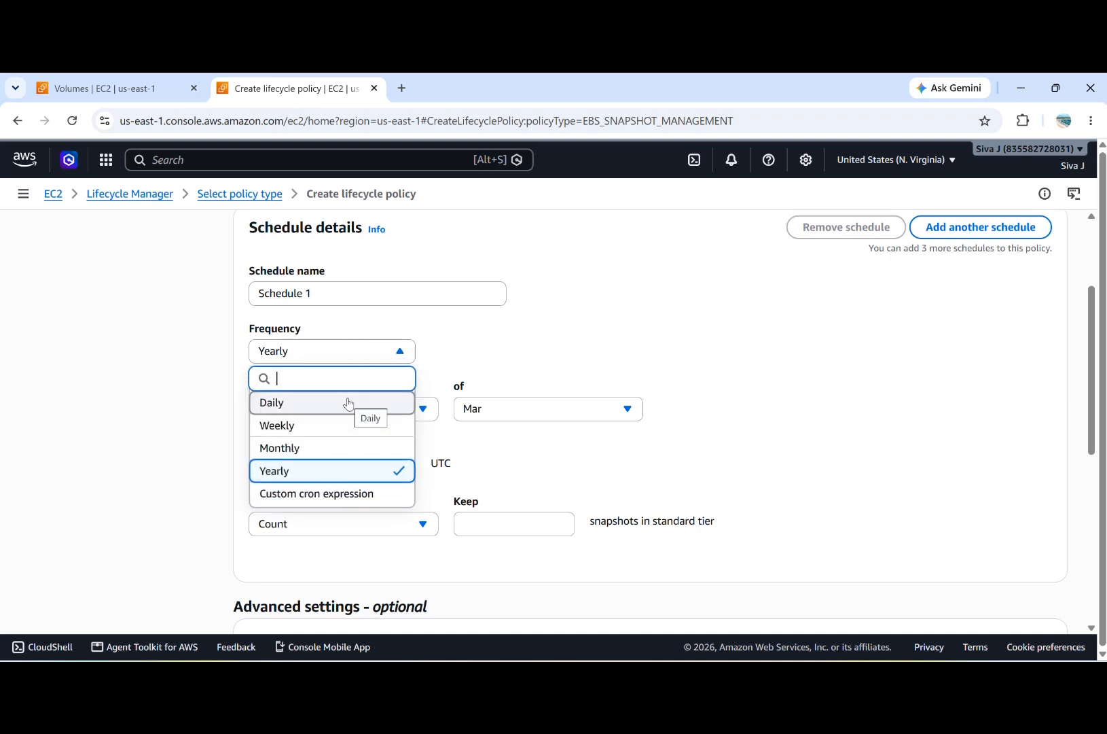
pyautogui.click(349, 403)
pyautogui.scroll(-1, 445, 400)
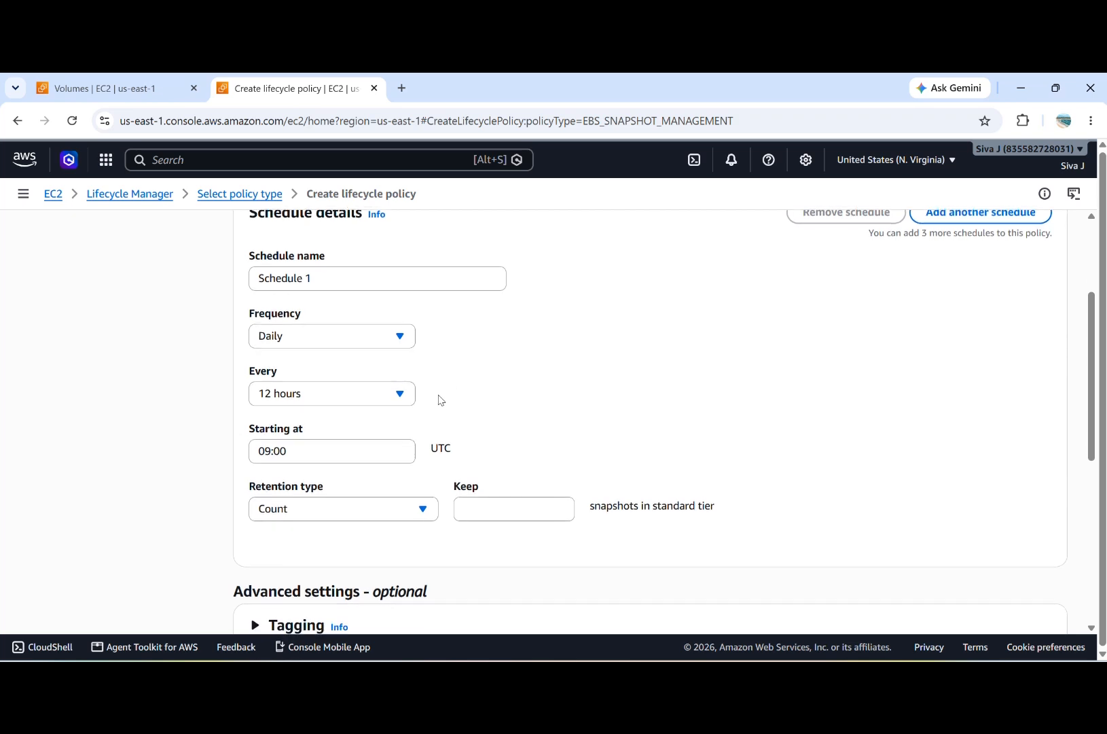
pyautogui.click(389, 397)
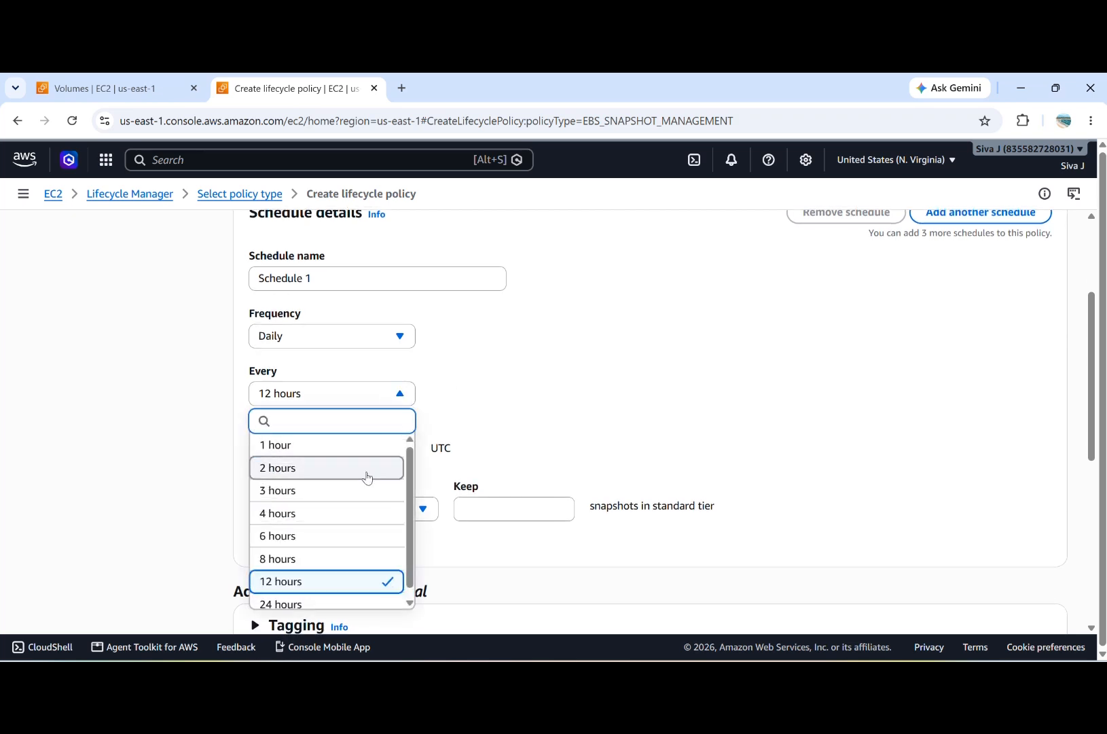
pyautogui.scroll(1, 366, 475)
pyautogui.scroll(-1, 361, 475)
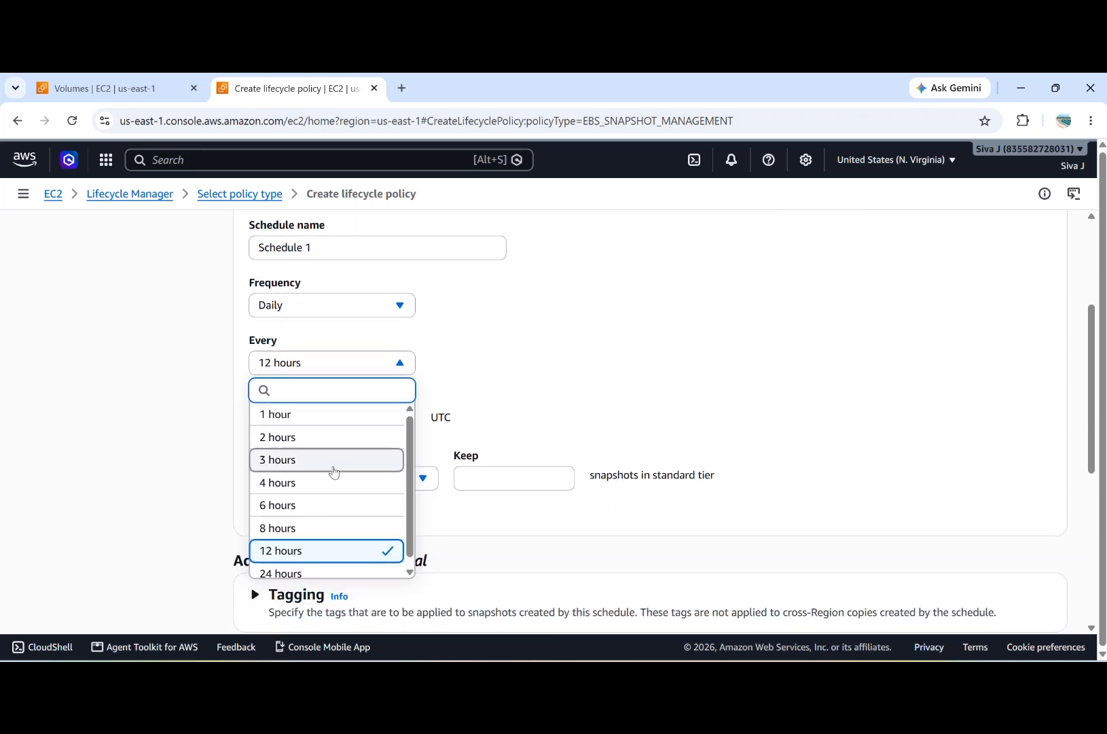
pyautogui.scroll(-1, 334, 476)
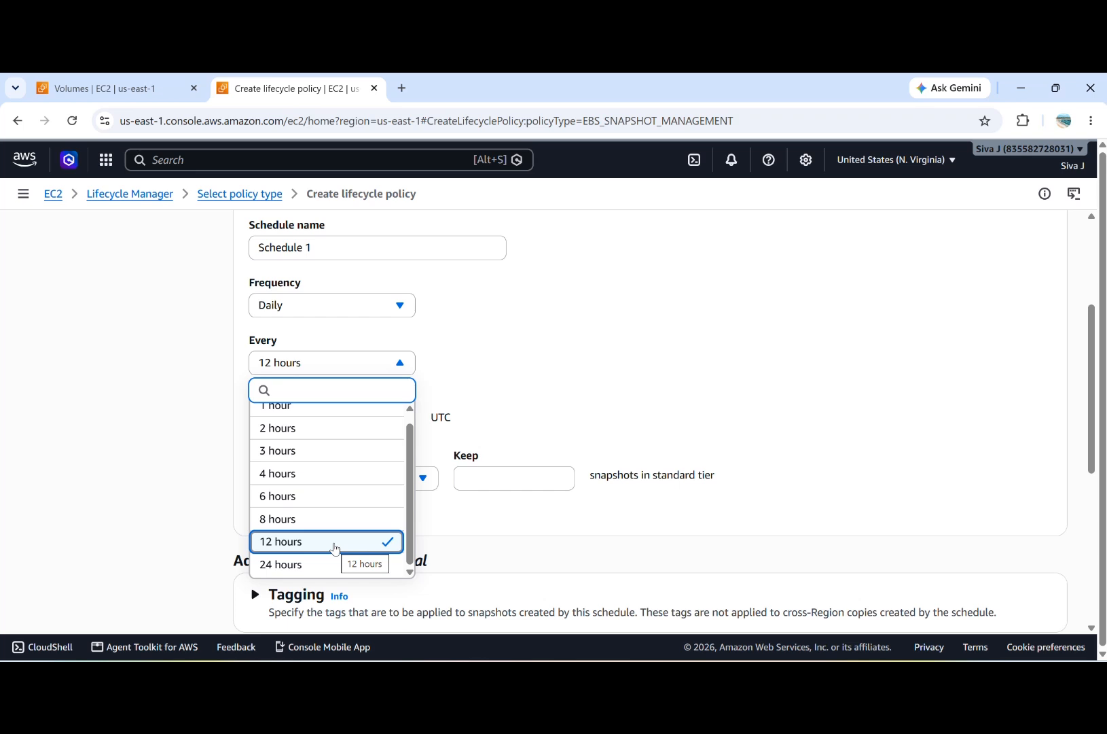
pyautogui.scroll(1, 330, 443)
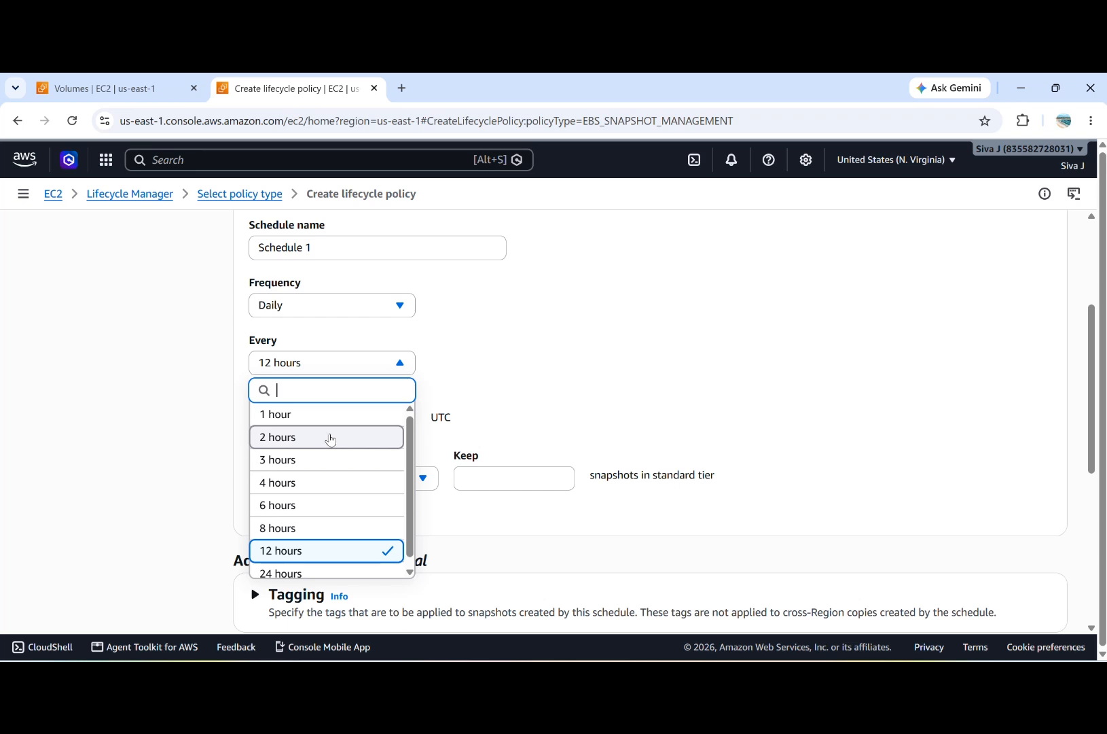
pyautogui.scroll(-1, 333, 527)
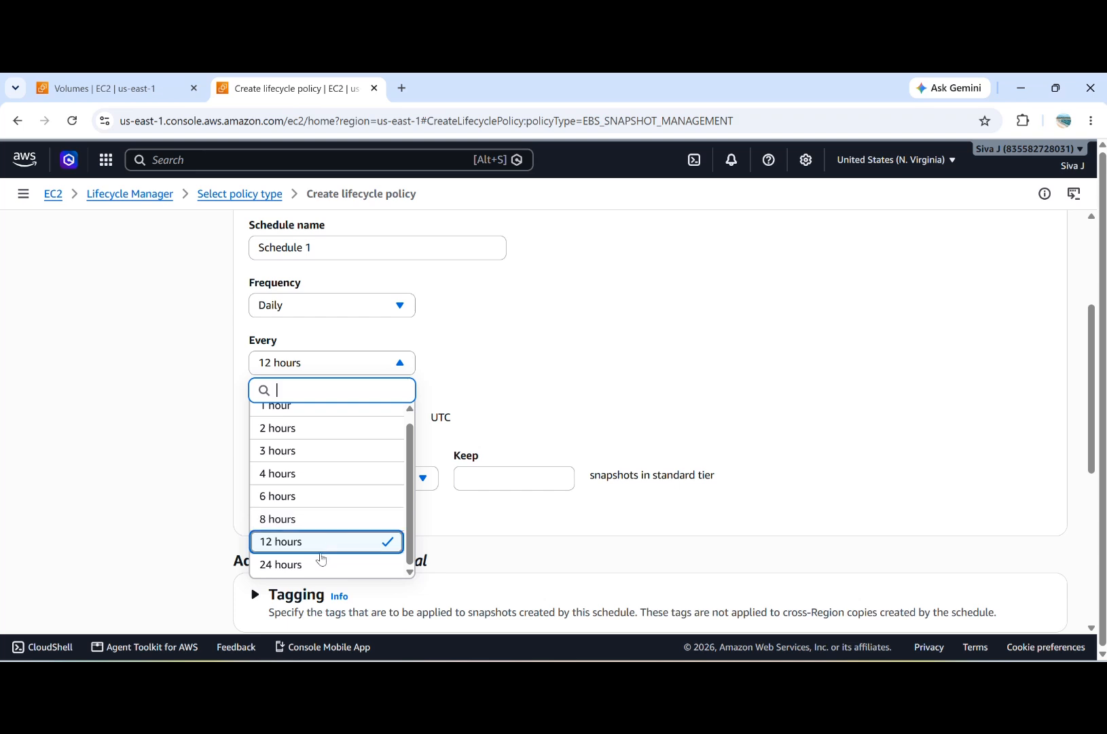
pyautogui.scroll(1, 323, 448)
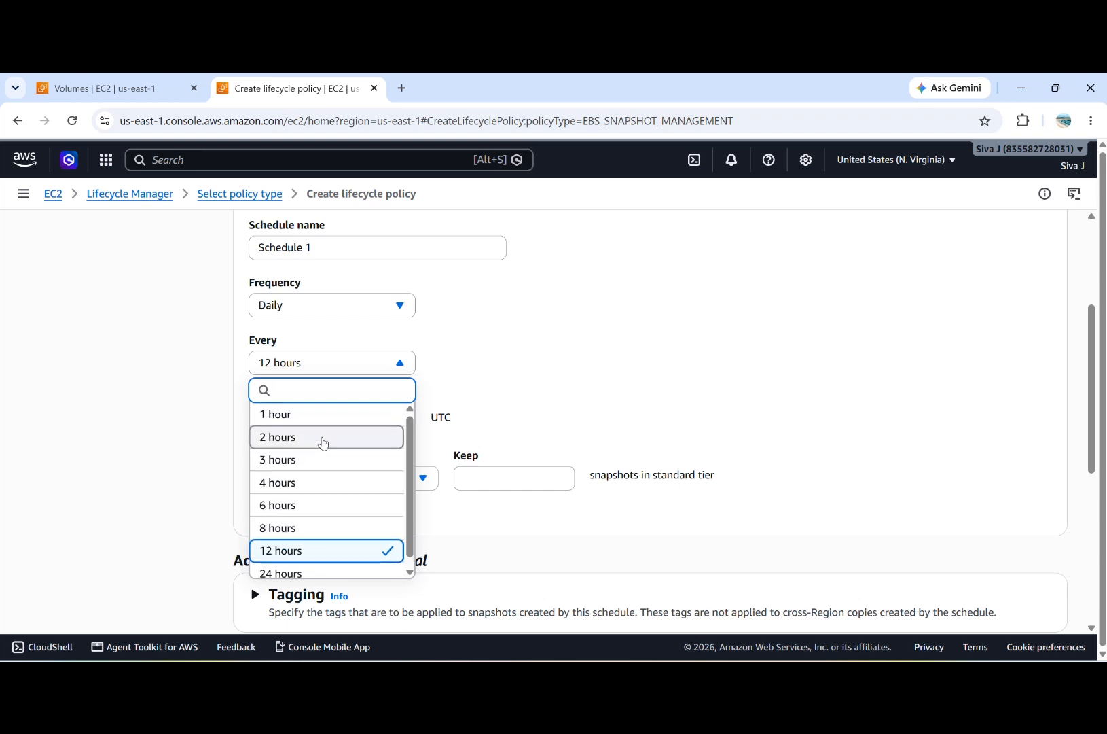
pyautogui.click(319, 415)
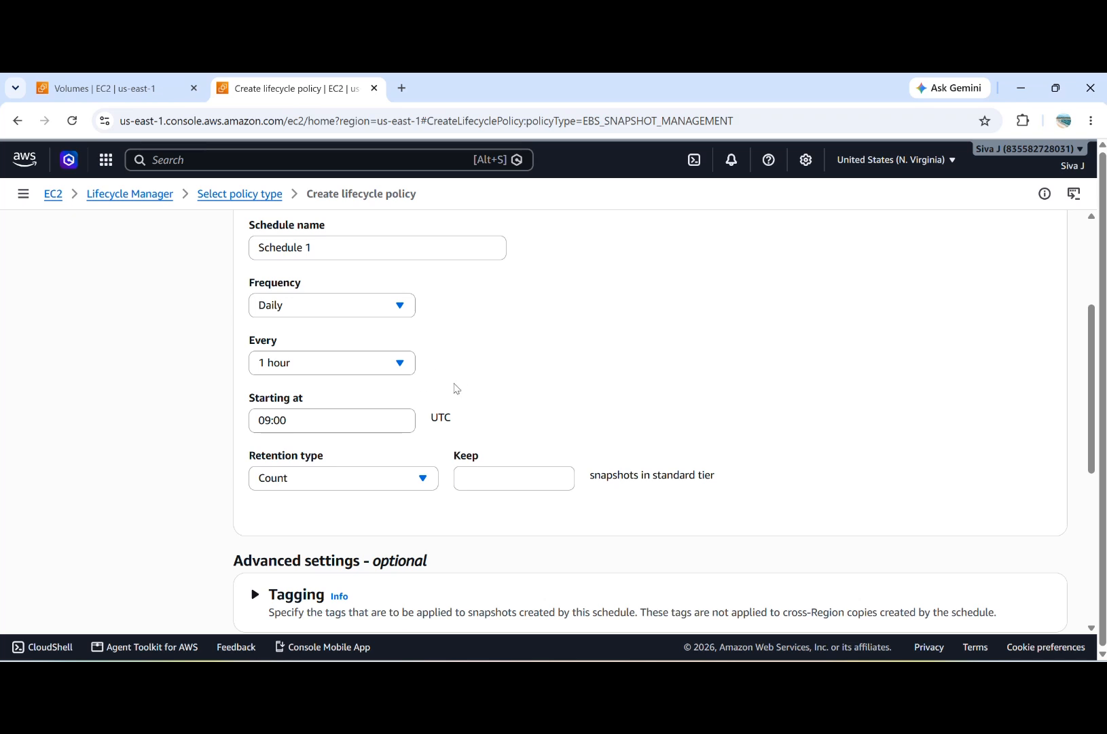
# Step: Set the schedule's starting time to 13:00 UTC
pyautogui.click(313, 422)
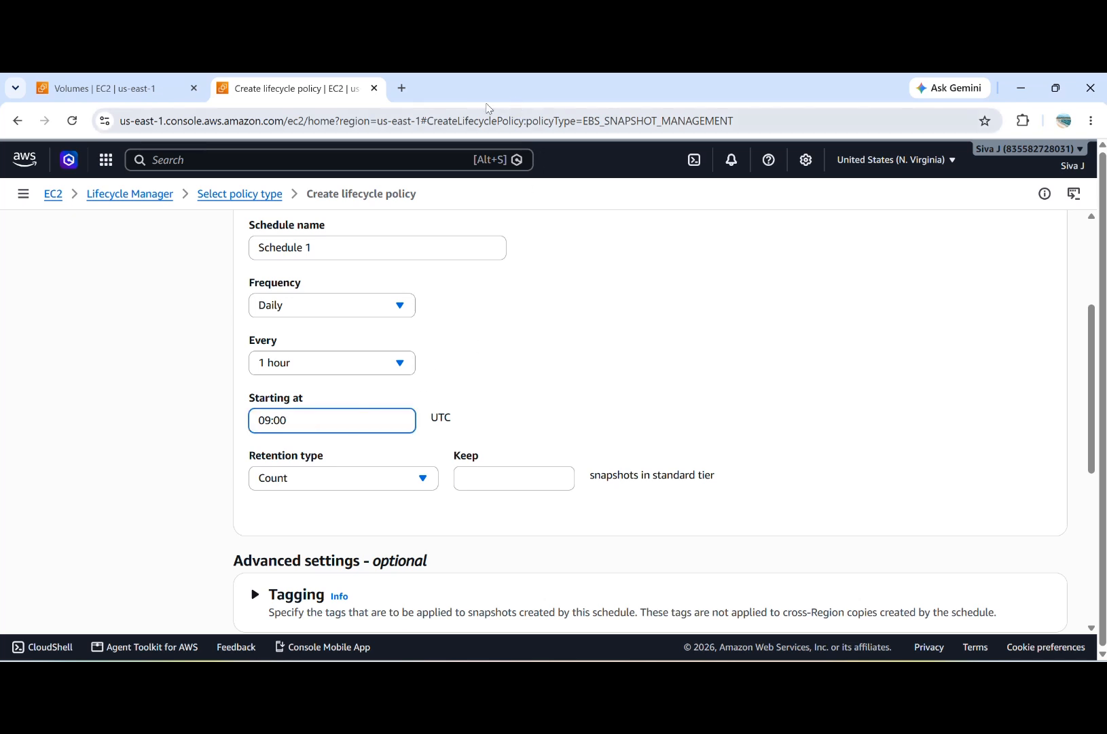
pyautogui.scroll(-1, 423, 329)
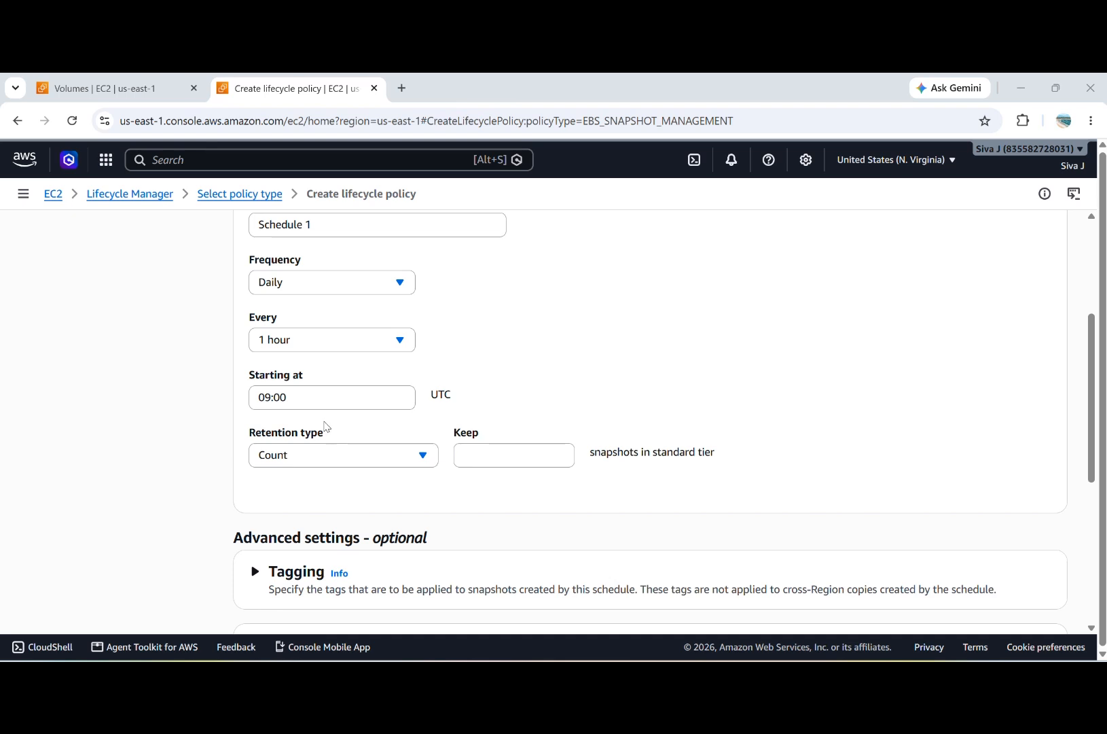
pyautogui.click(320, 401)
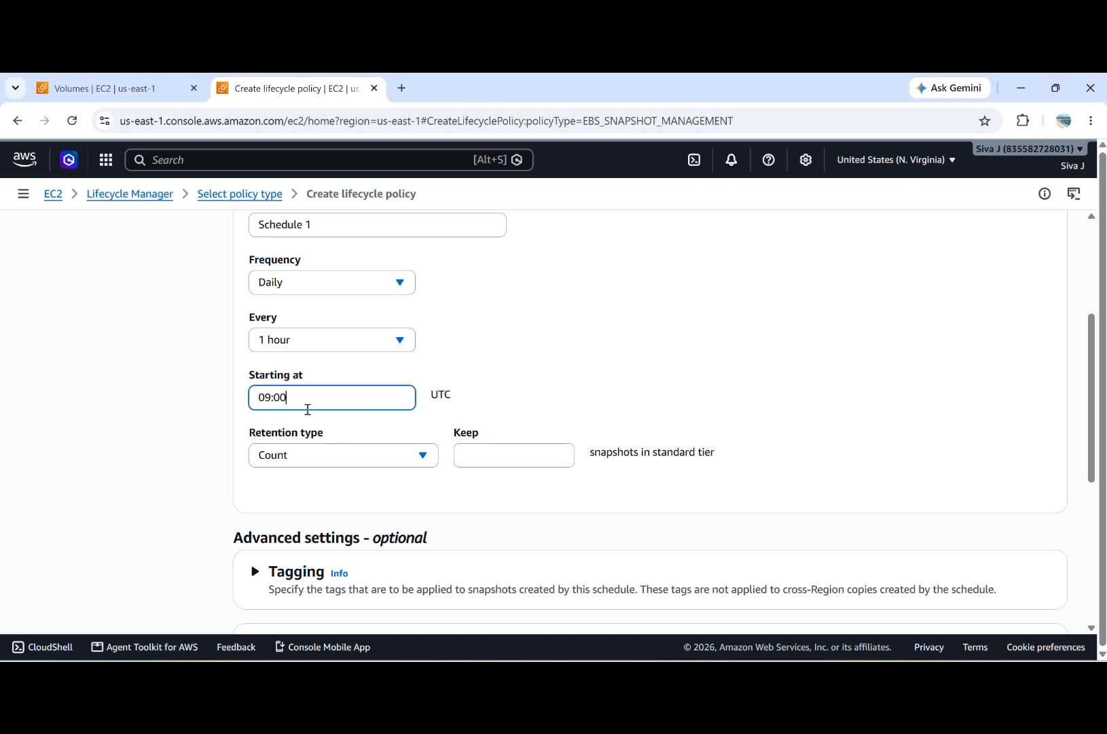
pyautogui.click(271, 398)
pyautogui.press('BackSpace')
pyautogui.press('BackSpace')
pyautogui.write('10')
pyautogui.write('3')
pyautogui.click(536, 415)
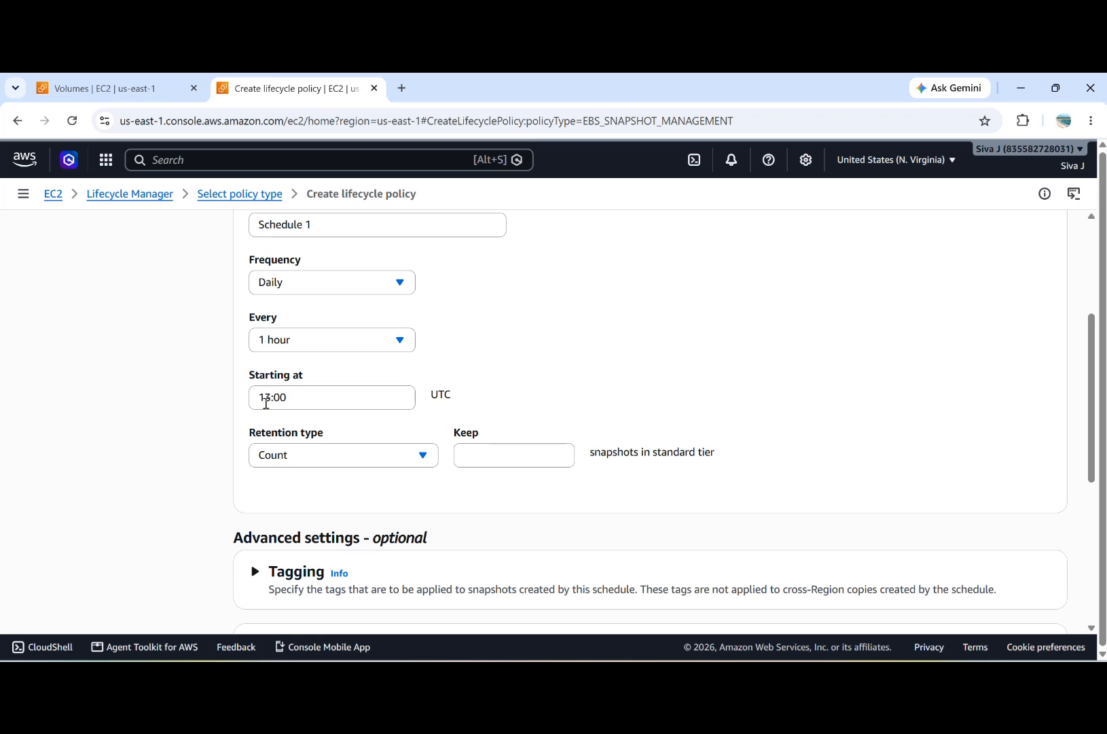
pyautogui.scroll(-1, 337, 454)
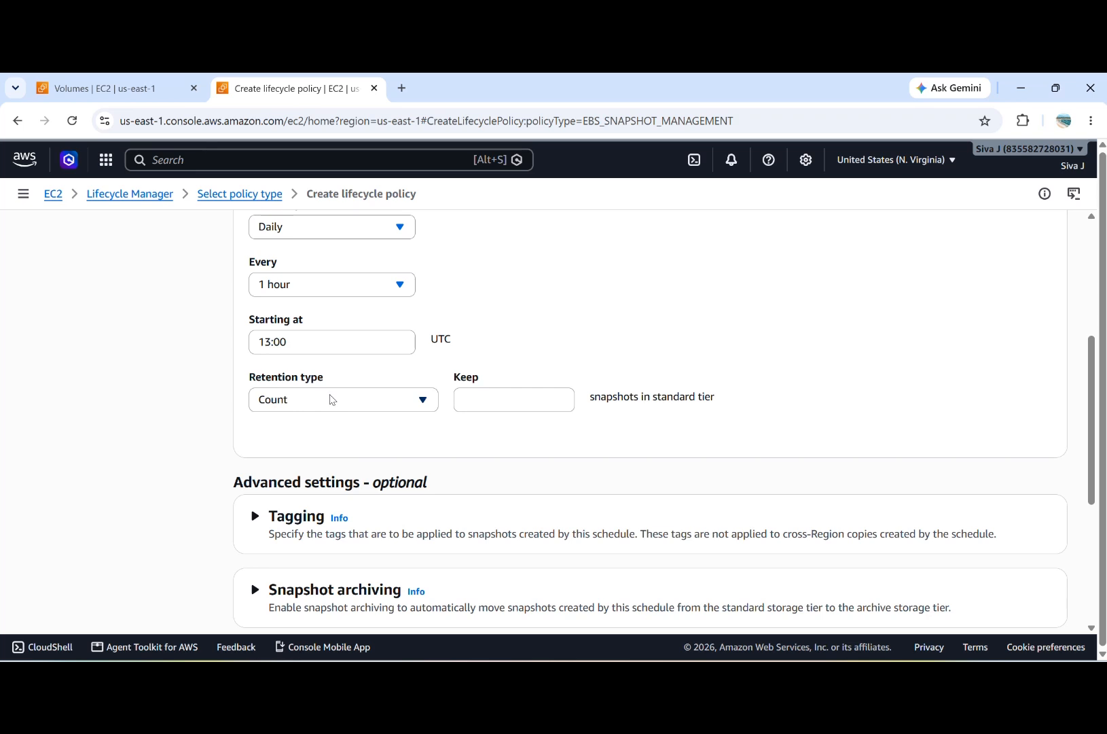
# Step: Try the Age retention type, switch it back to Count, and keep 2 snapshots in the standard tier
pyautogui.click(332, 399)
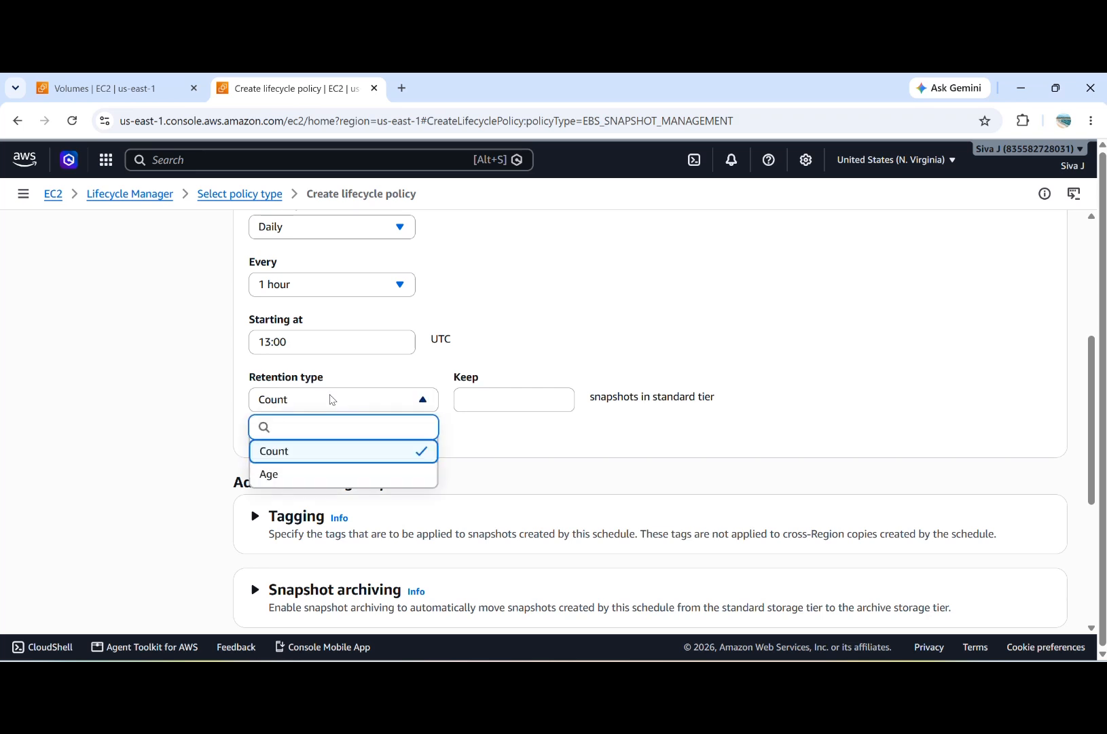
pyautogui.click(324, 479)
pyautogui.click(345, 407)
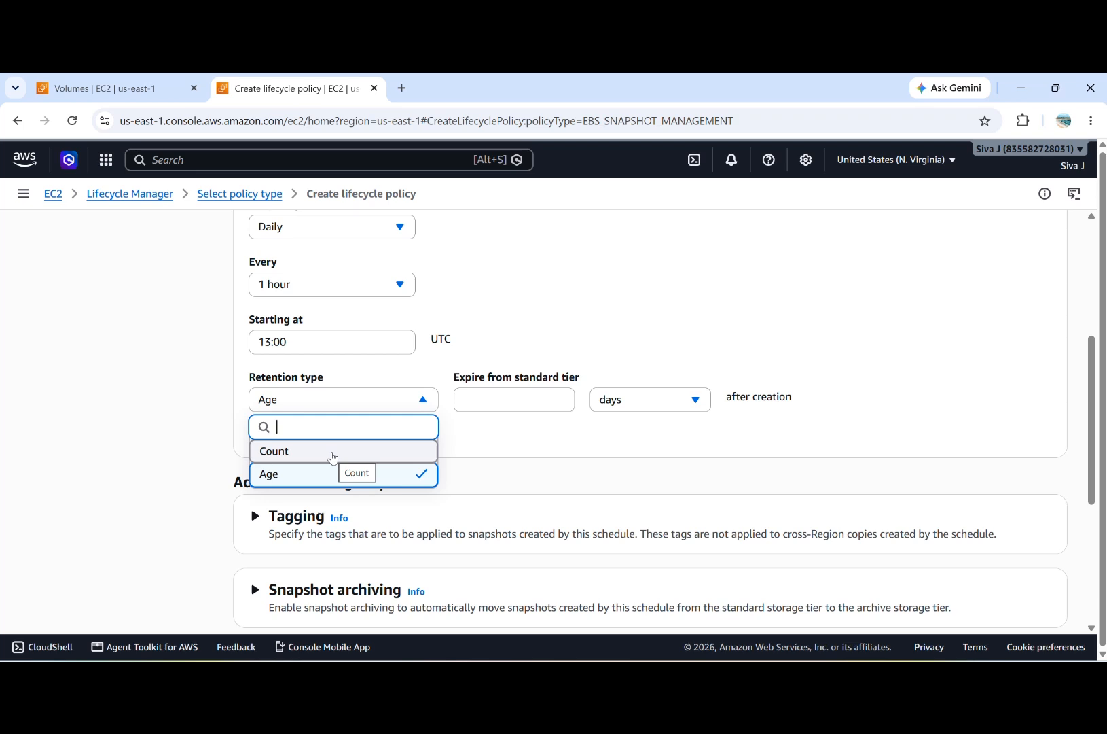
pyautogui.click(332, 453)
pyautogui.click(483, 399)
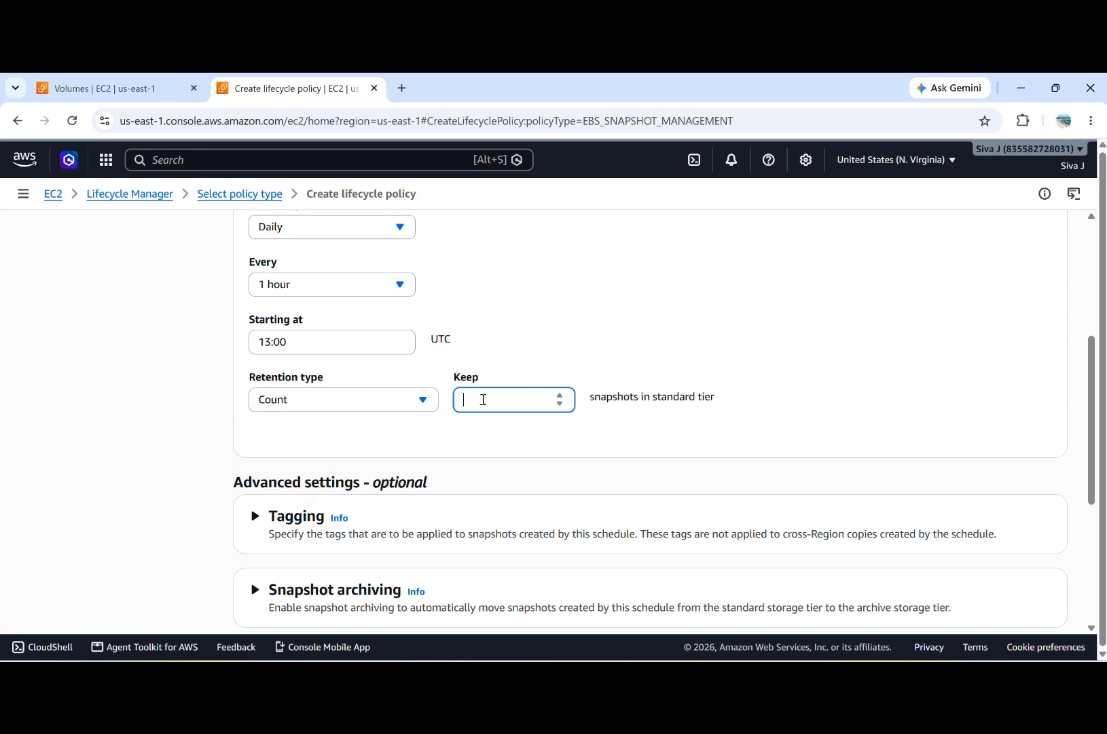
pyautogui.write('2')
pyautogui.click(602, 442)
pyautogui.scroll(2, 616, 380)
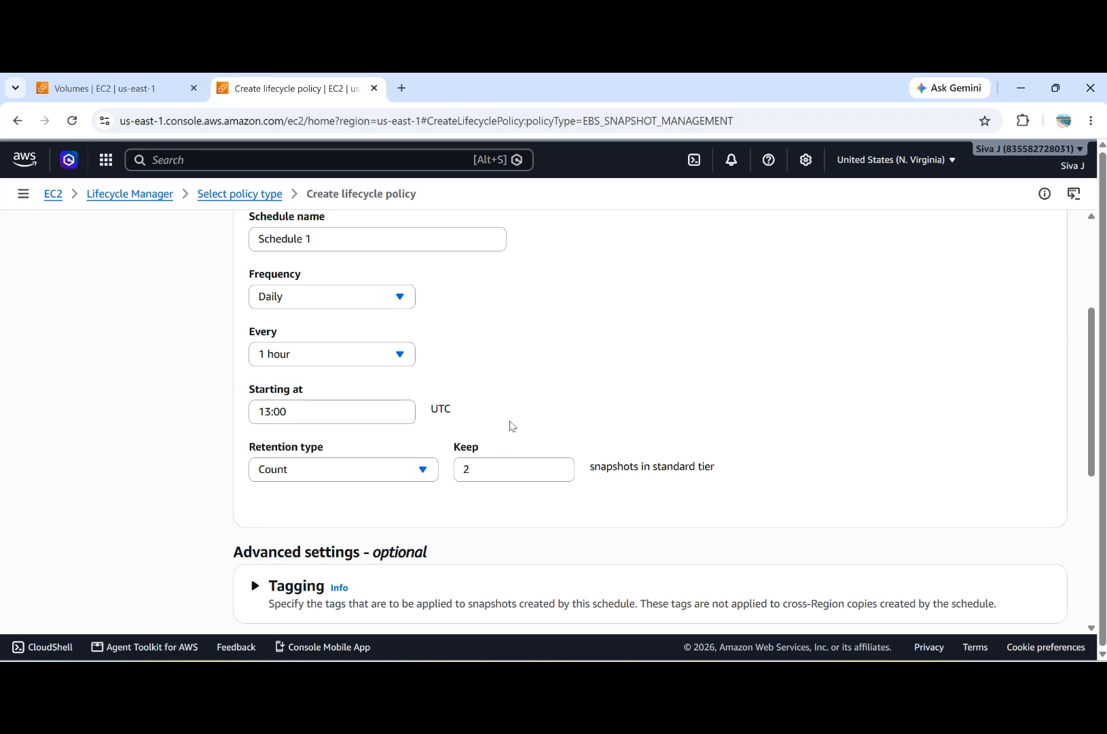
# Step: Check the retention type options and set the number of snapshots kept in the standard tier to 5
pyautogui.click(399, 477)
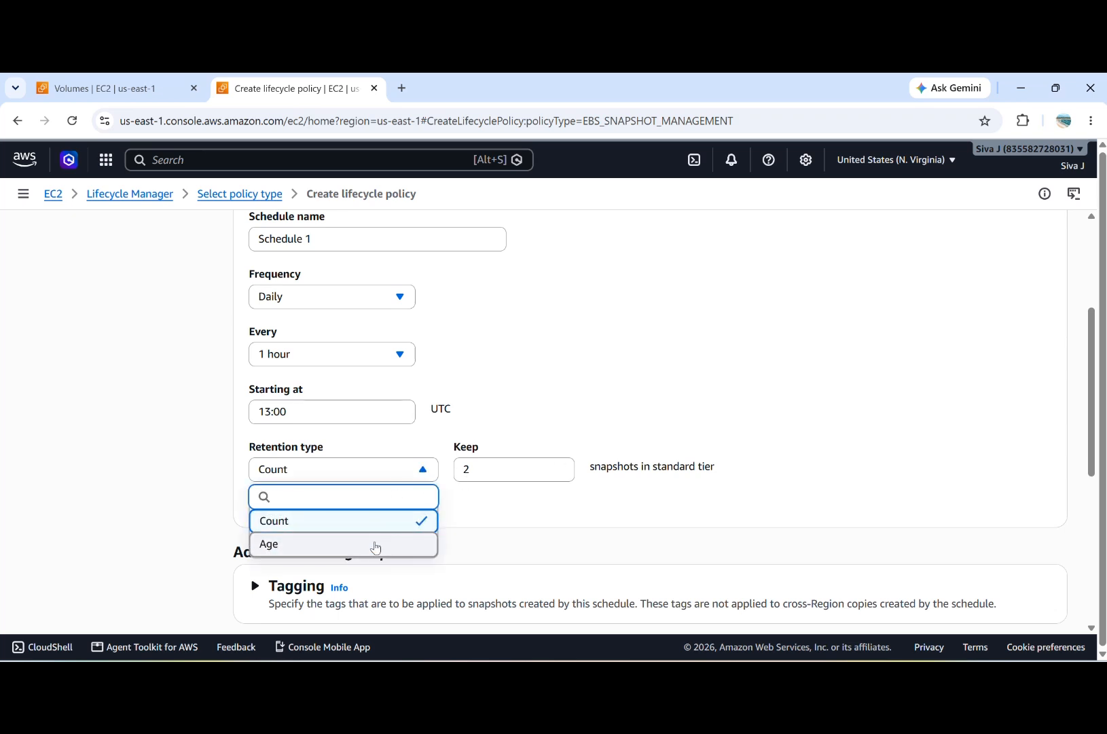
pyautogui.click(494, 469)
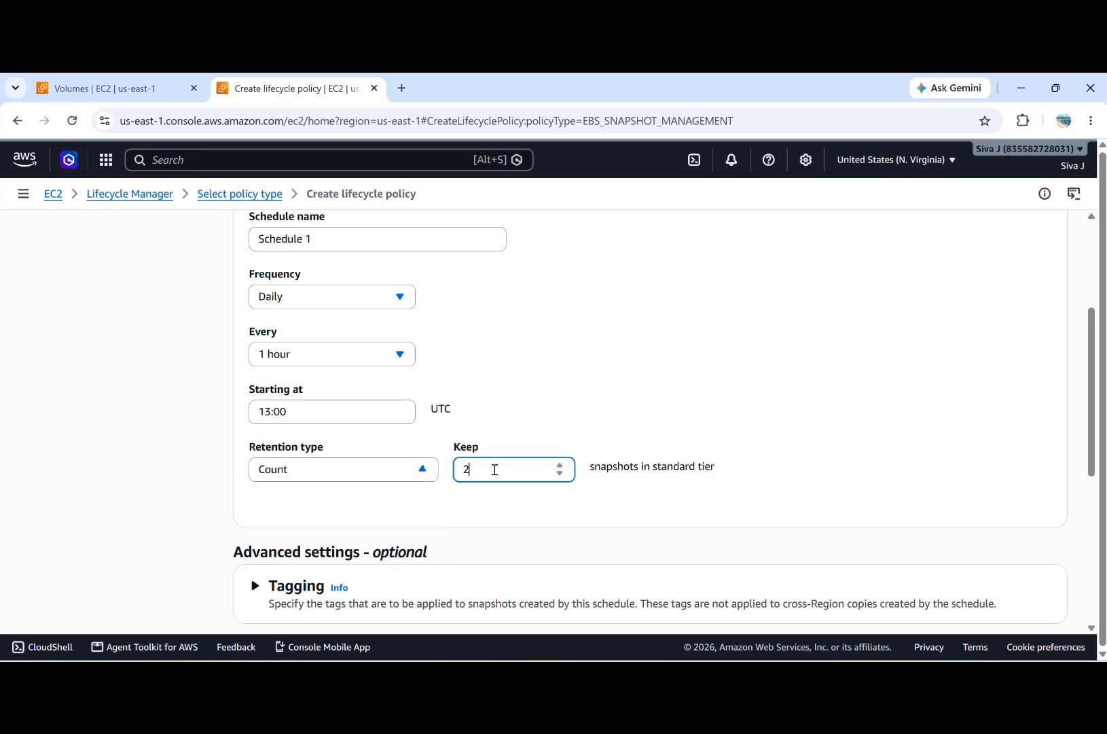
pyautogui.write('5')
pyautogui.click(549, 512)
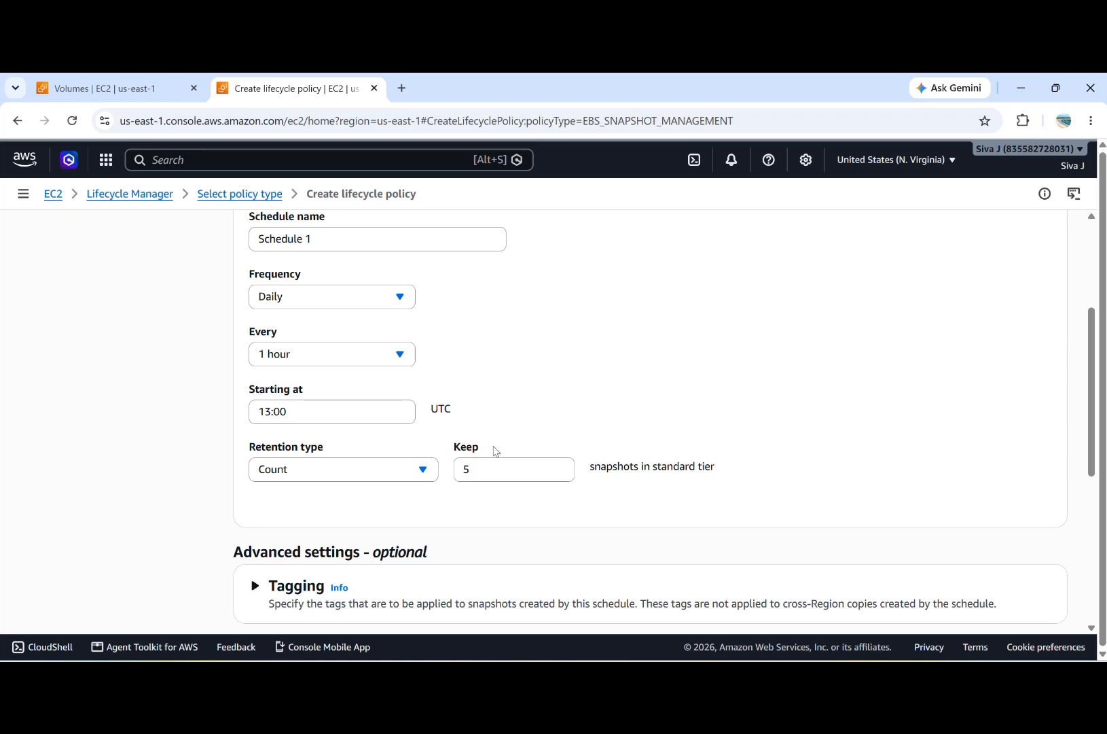
# Step: Switch the retention type to Age and set snapshots to expire from the standard tier 7 days after creation
pyautogui.click(377, 474)
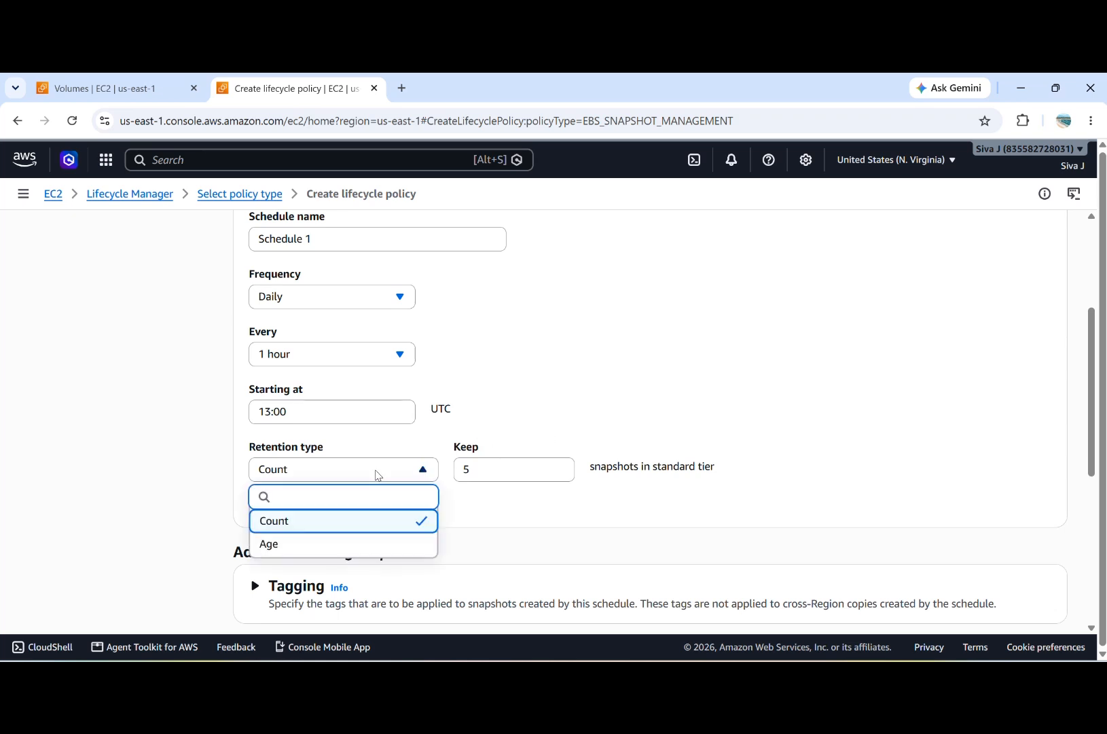
pyautogui.click(360, 546)
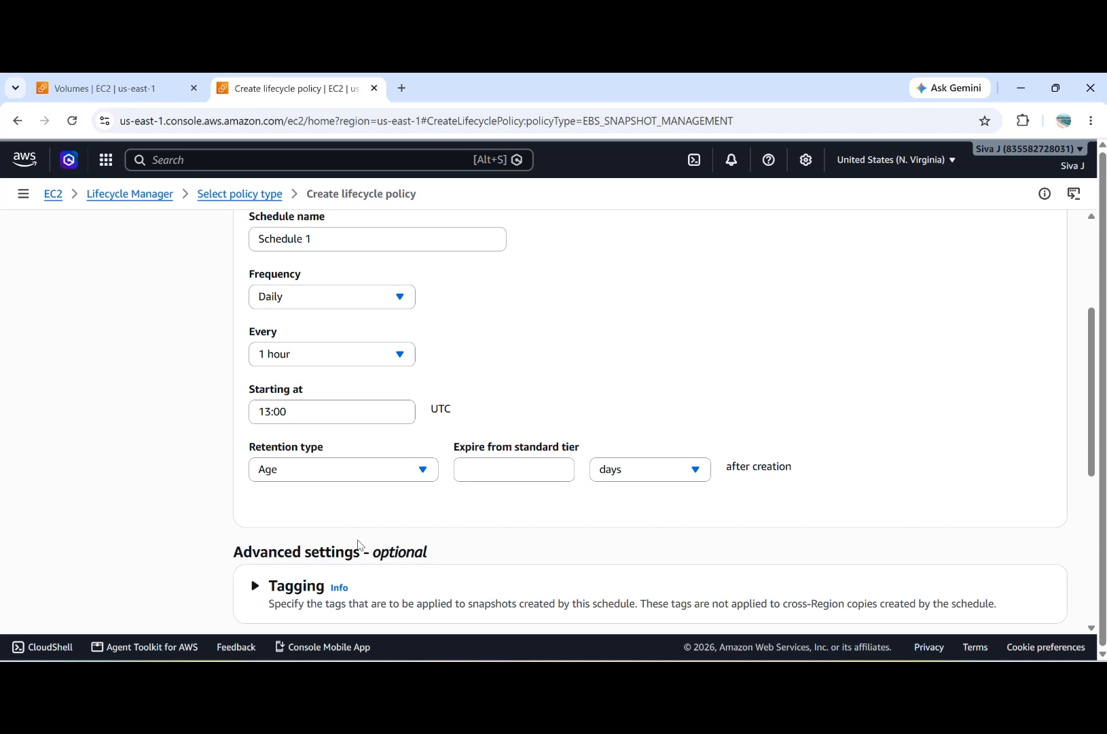
pyautogui.click(495, 468)
pyautogui.click(642, 470)
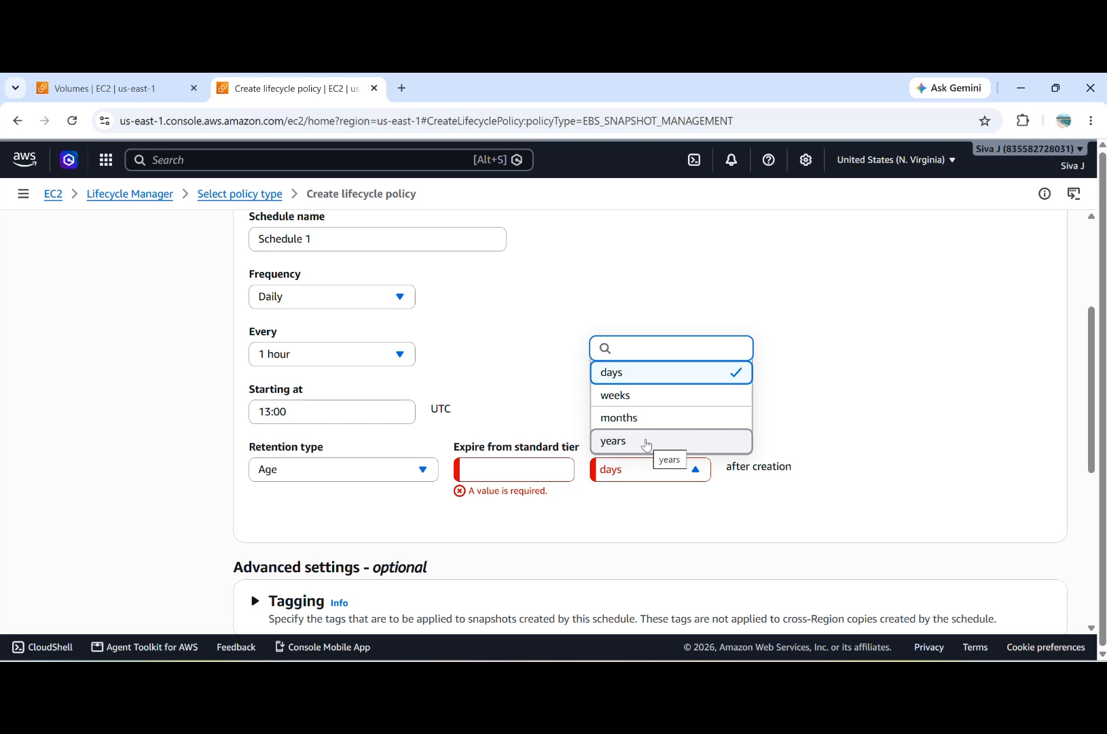
pyautogui.click(515, 466)
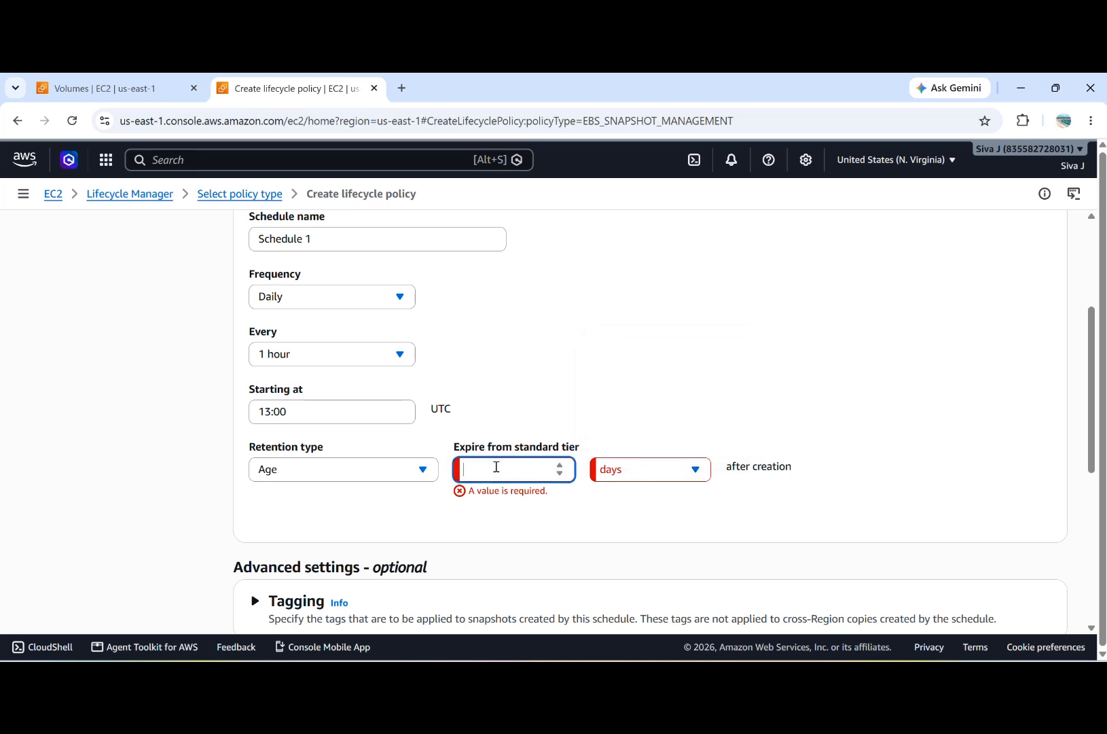
pyautogui.write('7')
pyautogui.click(543, 502)
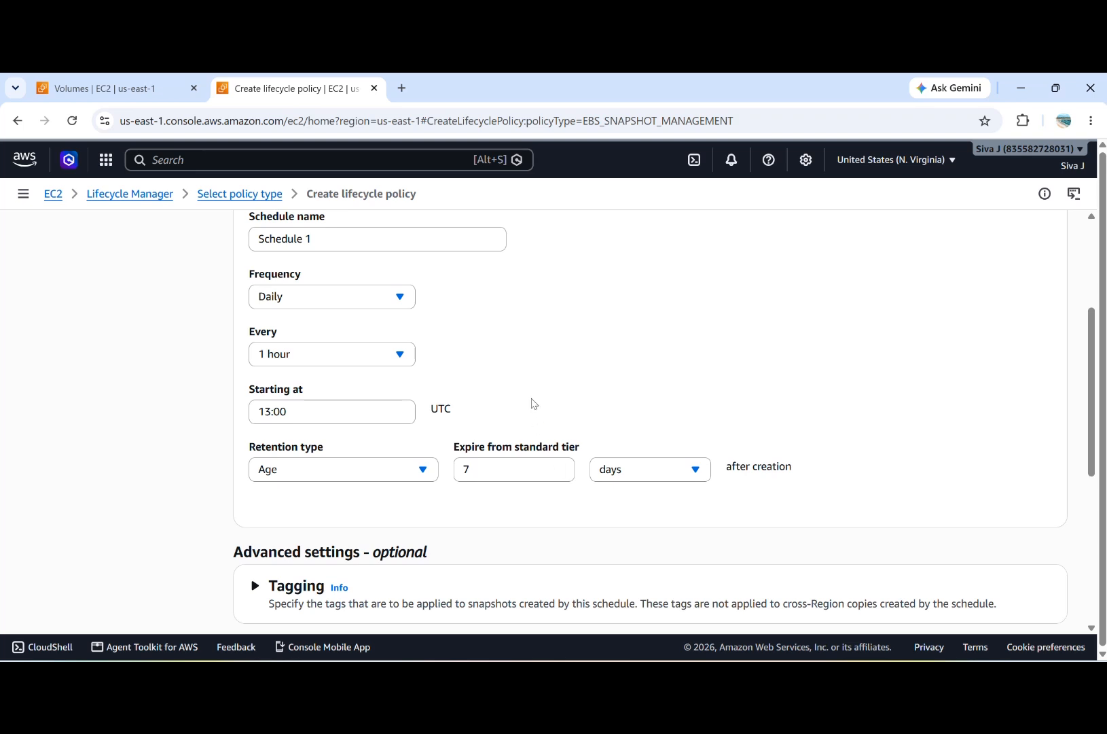
# Step: Change the standard tier expiration to 14 days and then to 90 days after creation
pyautogui.scroll(1, 534, 403)
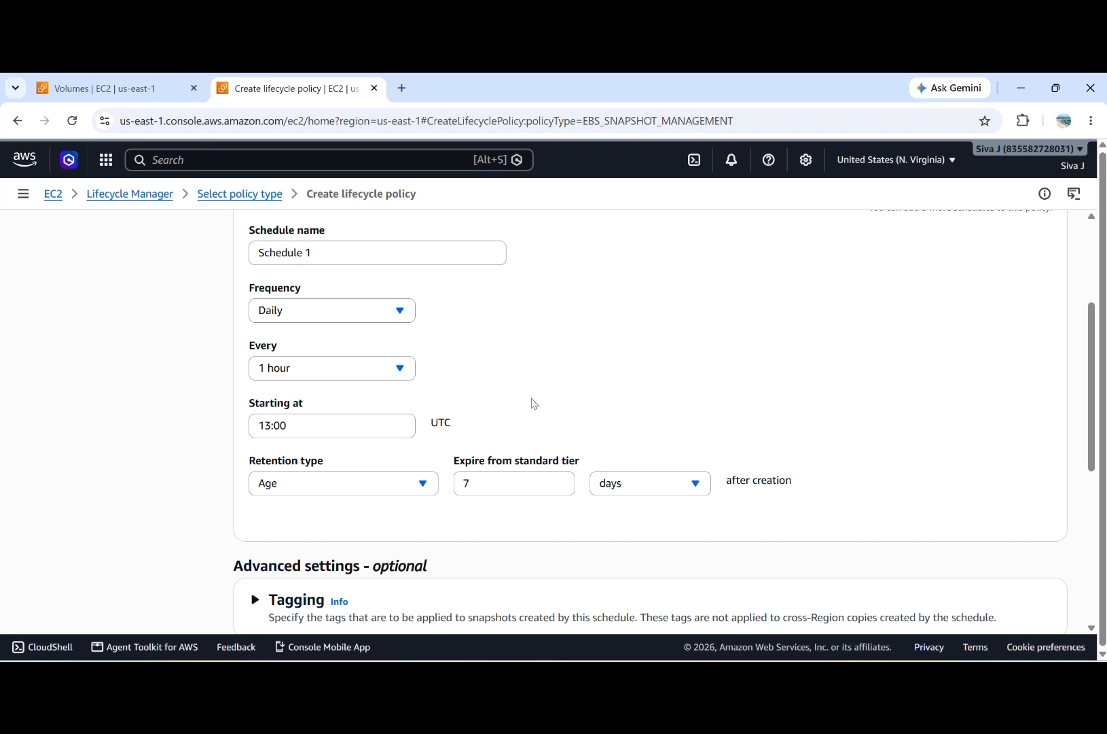
pyautogui.click(503, 481)
pyautogui.write('14')
pyautogui.write('90')
pyautogui.click(585, 537)
pyautogui.scroll(-1, 554, 422)
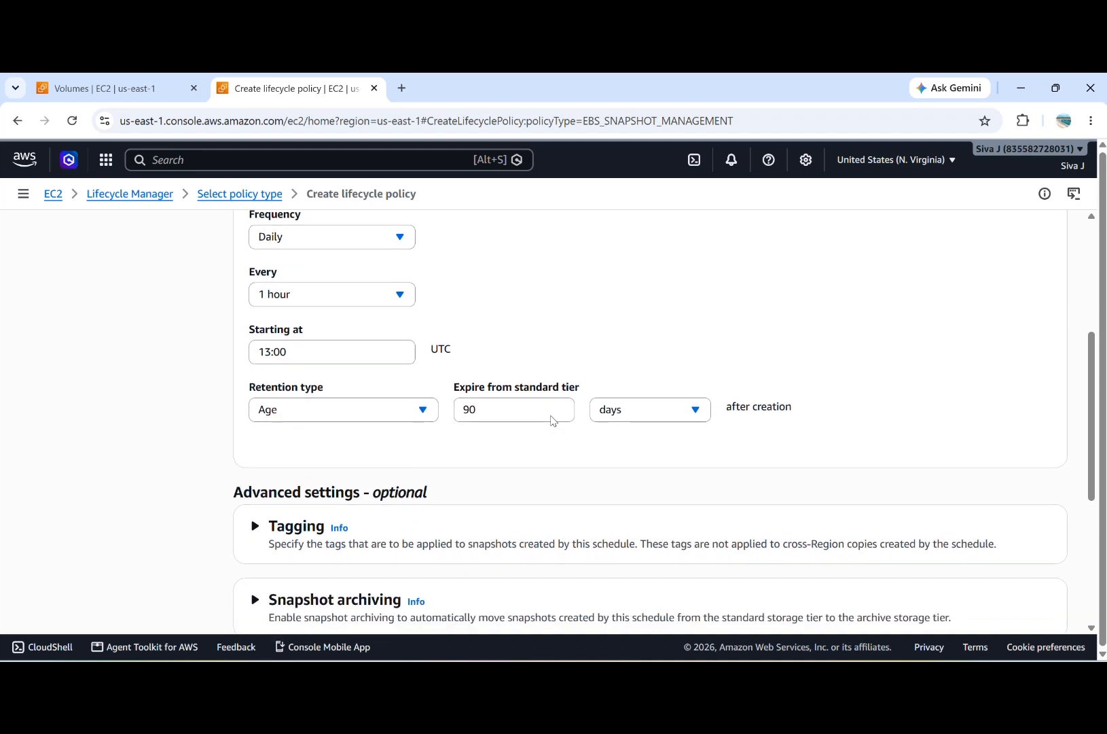
# Step: Set snapshots to expire from the standard tier 2 days after creation and proceed to the policy review
pyautogui.doubleClick(505, 418)
pyautogui.press('BackSpace')
pyautogui.write('2')
pyautogui.click(547, 435)
pyautogui.scroll(-4, 650, 531)
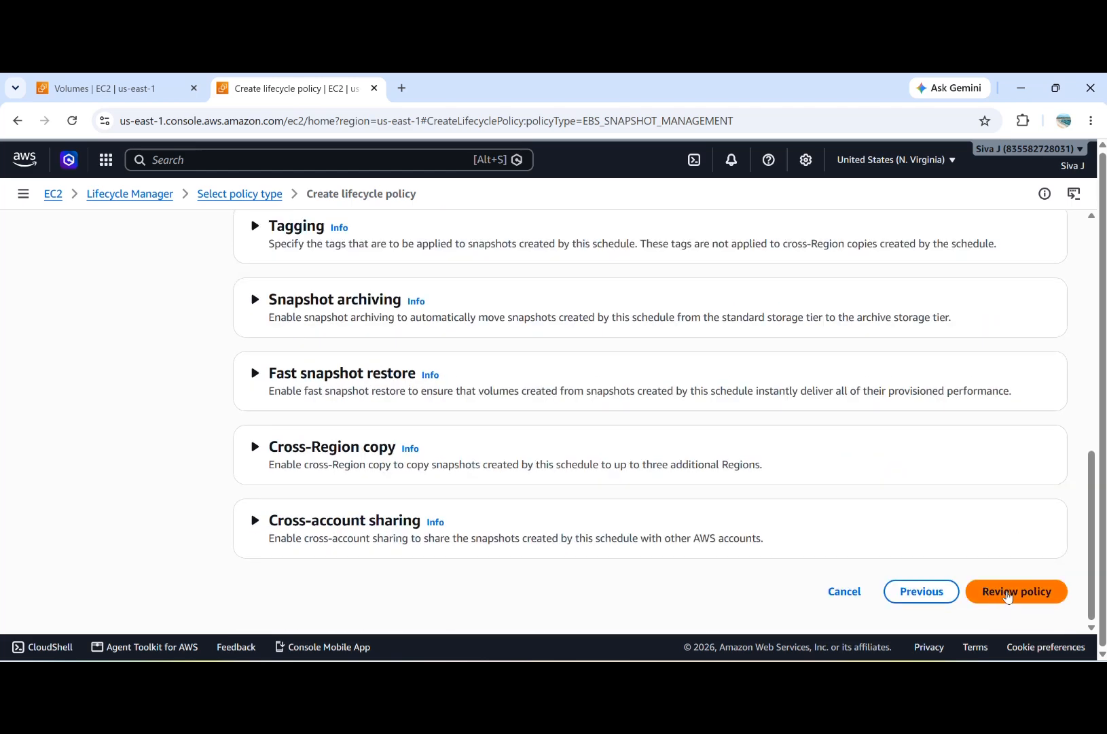
pyautogui.click(1008, 596)
# Step: Examine the policy details, schedule frequency and standard tier retention in the review summary
pyautogui.scroll(-3, 788, 514)
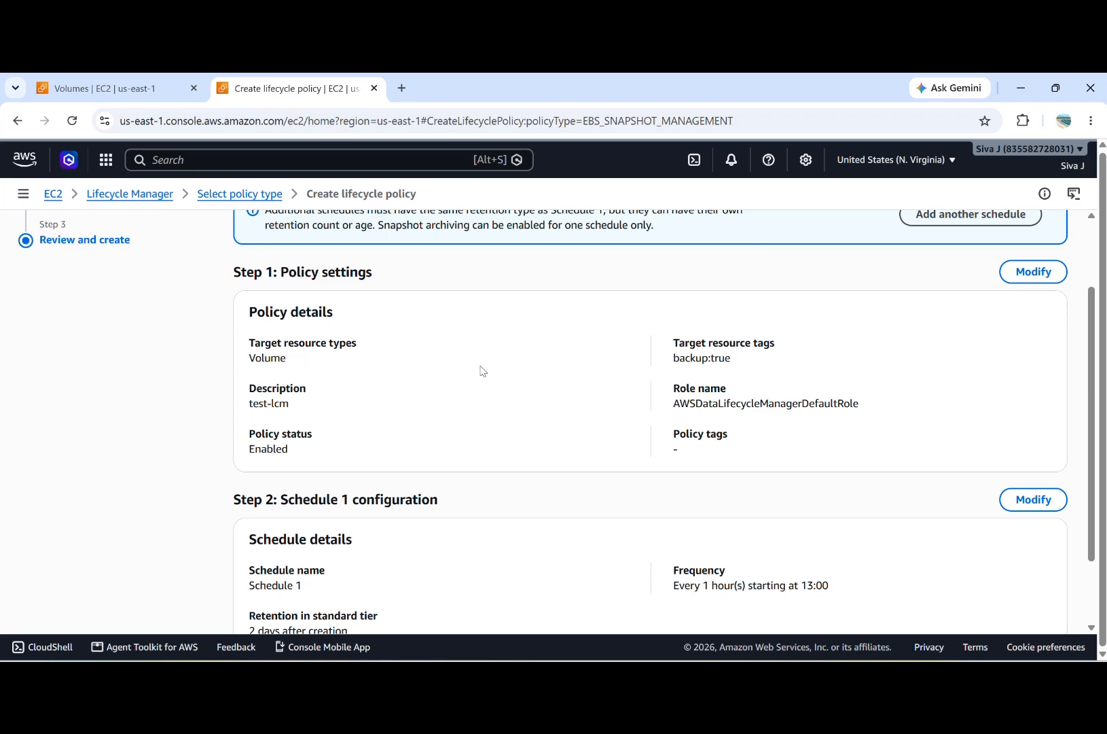
pyautogui.scroll(-3, 350, 464)
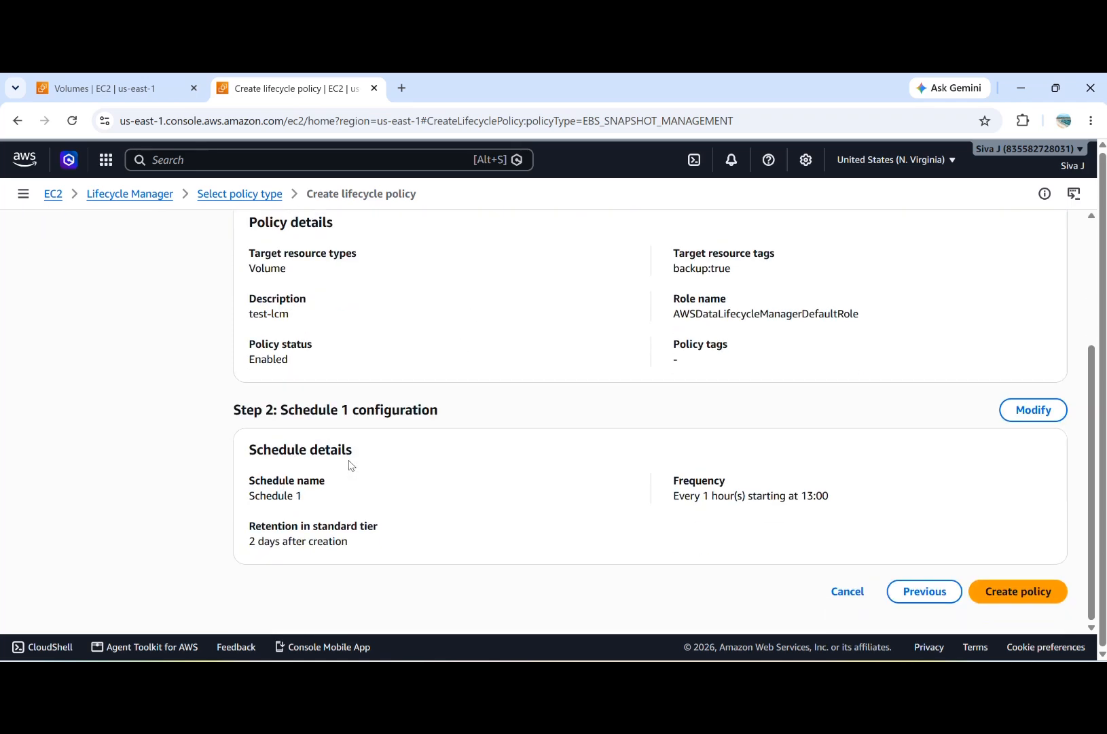
pyautogui.scroll(5, 350, 465)
pyautogui.scroll(-2, 350, 464)
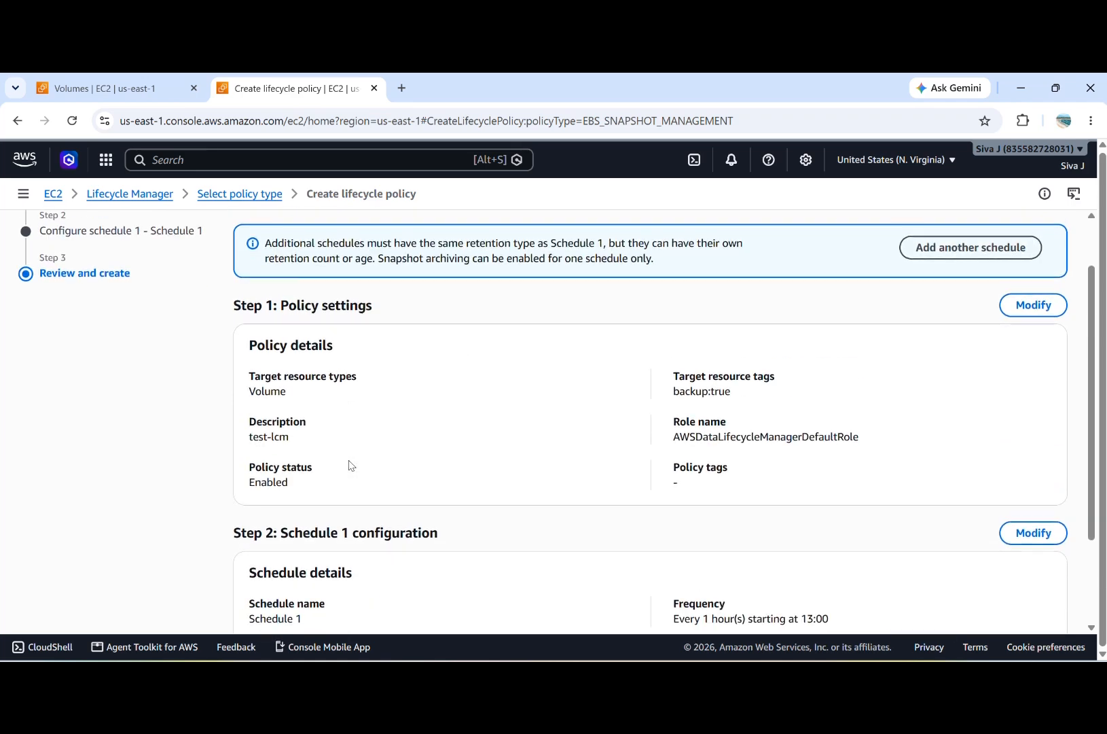
pyautogui.scroll(-2, 352, 465)
pyautogui.scroll(-2, 352, 466)
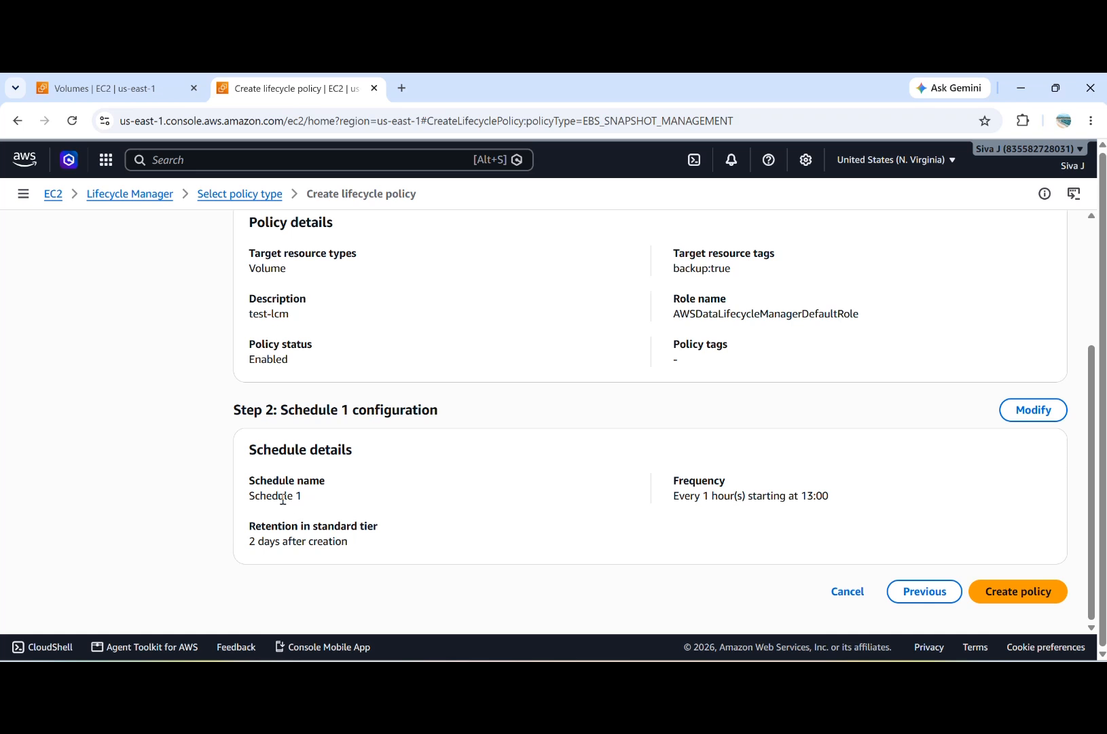
pyautogui.doubleClick(712, 500)
pyautogui.click(812, 494)
pyautogui.click(313, 542)
# Step: Create the lifecycle policy and dismiss the success notification
pyautogui.click(1017, 595)
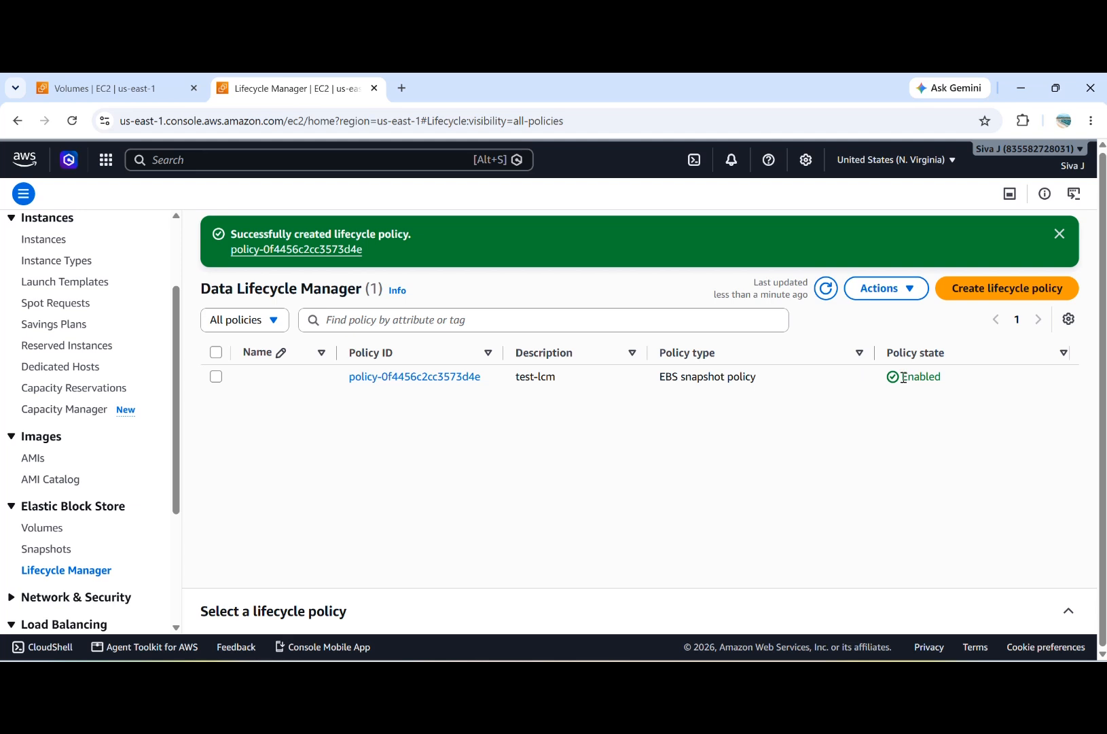
pyautogui.click(1060, 234)
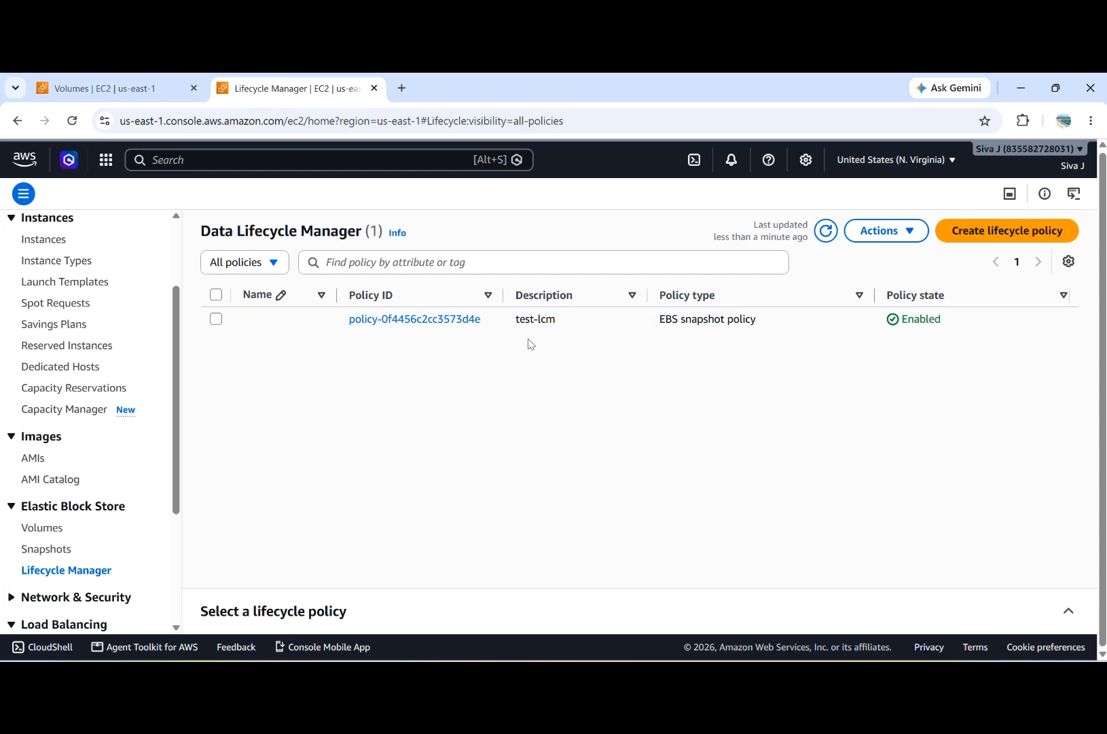
pyautogui.scroll(1, 137, 481)
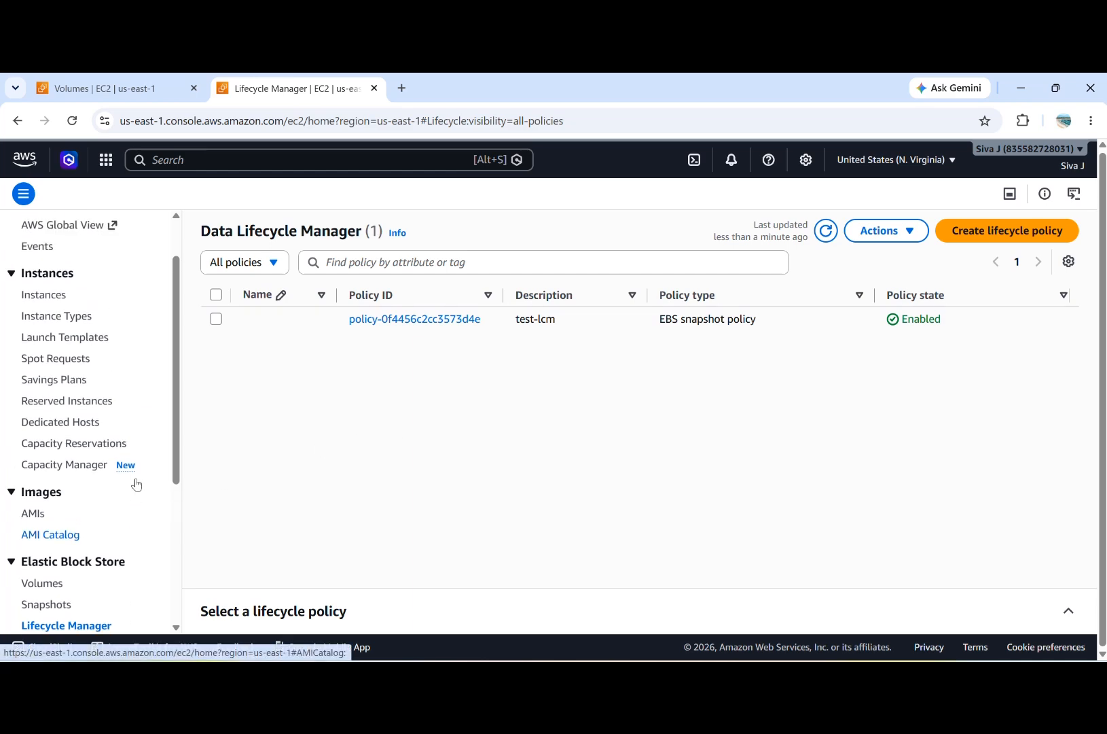
pyautogui.scroll(-1, 137, 484)
pyautogui.scroll(-3, 137, 484)
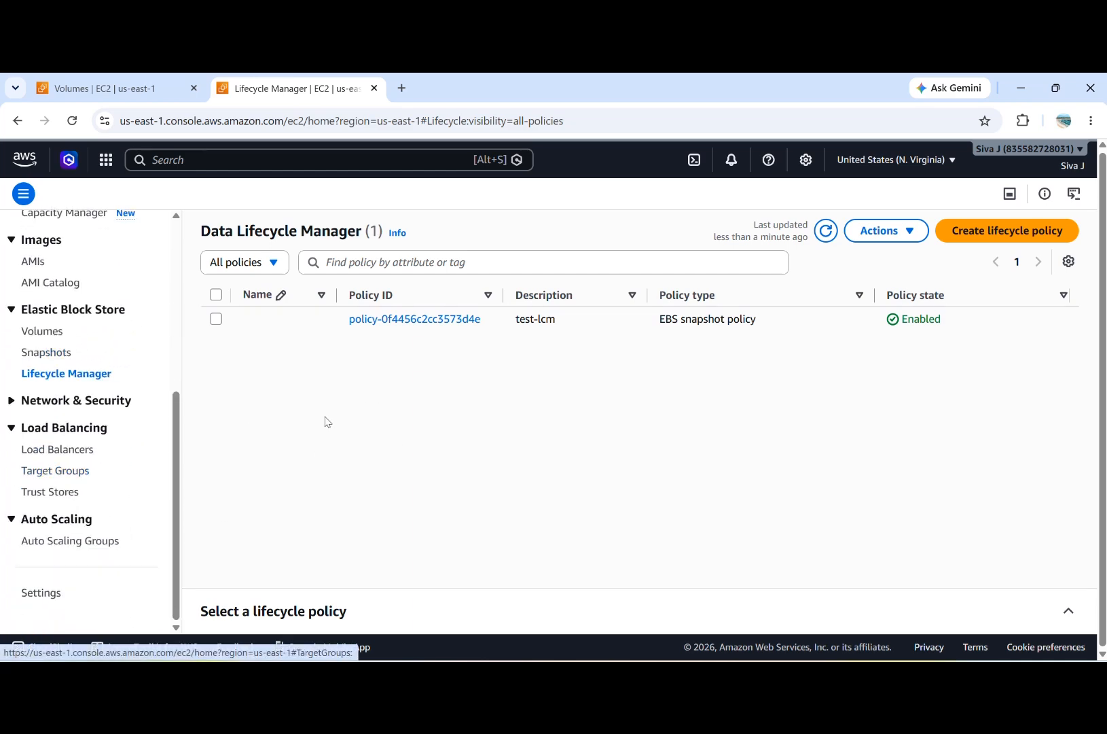